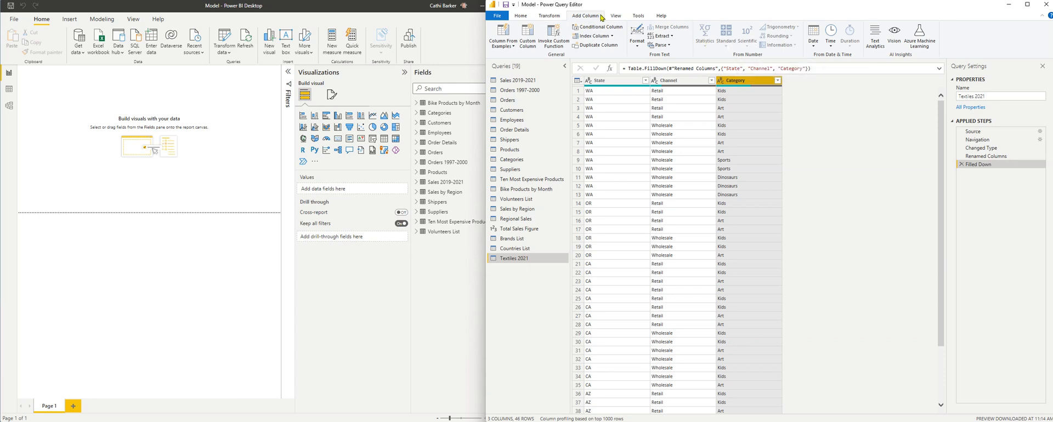
Step: In the Sales 2019-2021 query, delete the applied steps Replaced Value4, Replaced Value3, Replaced Value2 and Replaced Value1
{"action": "left_click", "coordinate": [549, 16]}
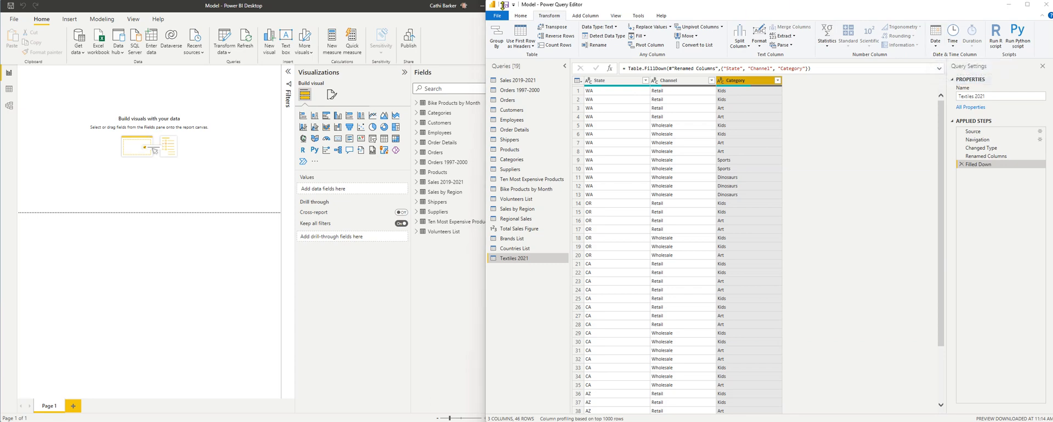
{"action": "left_click", "coordinate": [518, 80]}
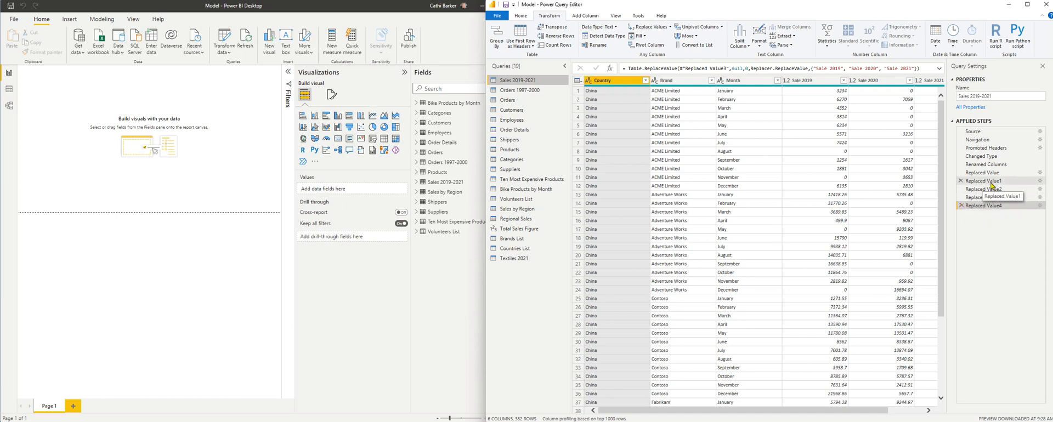
{"action": "left_click", "coordinate": [960, 205]}
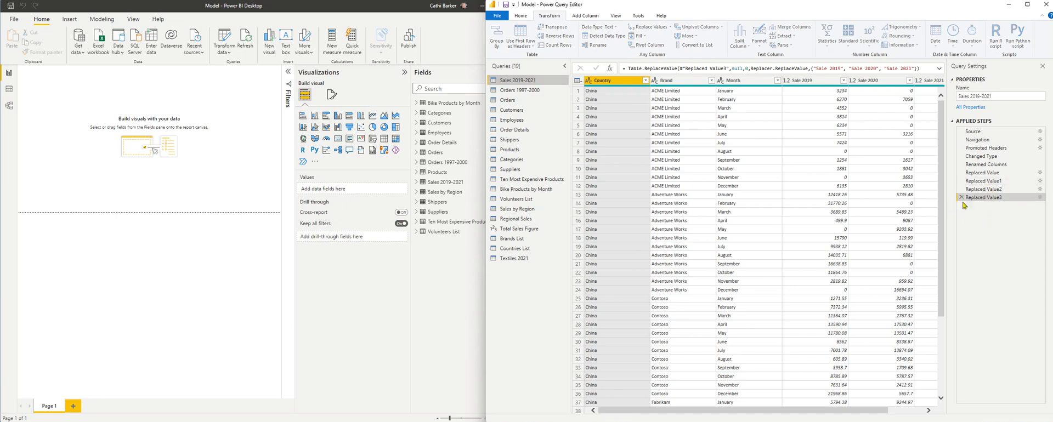
{"action": "left_click", "coordinate": [960, 198]}
{"action": "left_click", "coordinate": [960, 189]}
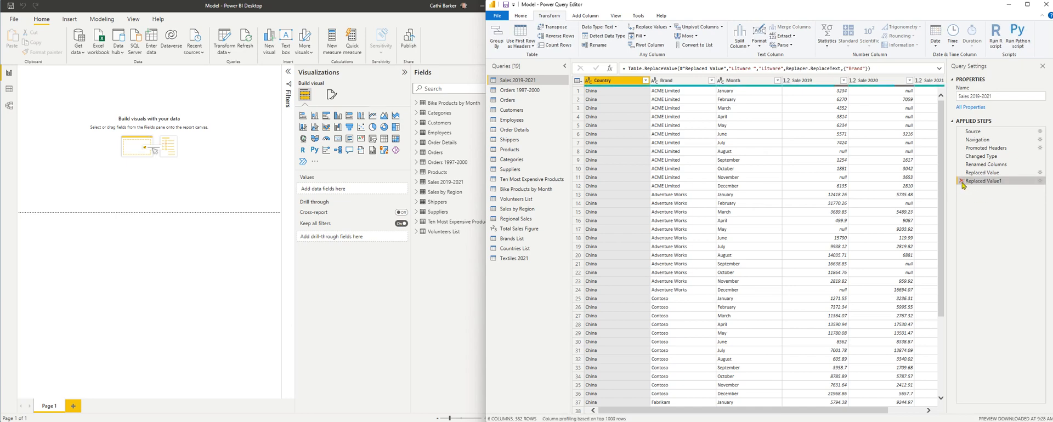
{"action": "left_click", "coordinate": [961, 181]}
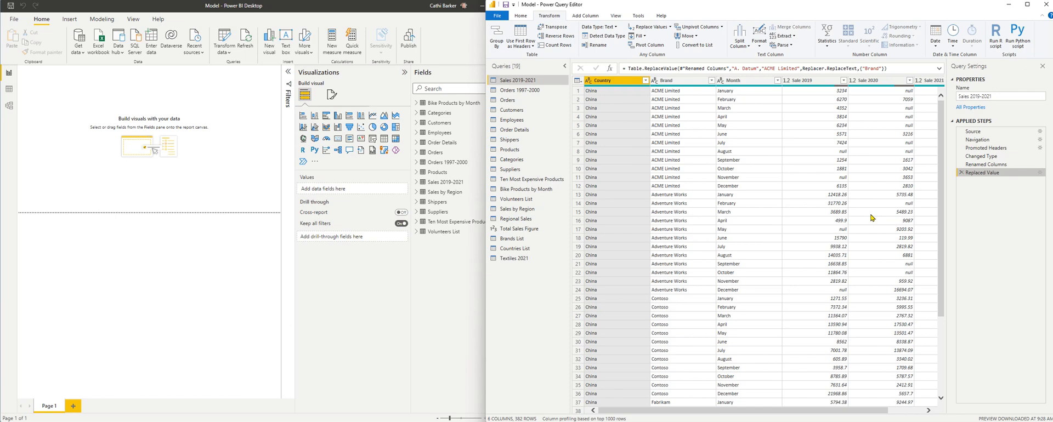
Step: Trim the text in the Brand column, checking its list of distinct values for duplicate brands before and after
{"action": "left_click", "coordinate": [711, 82]}
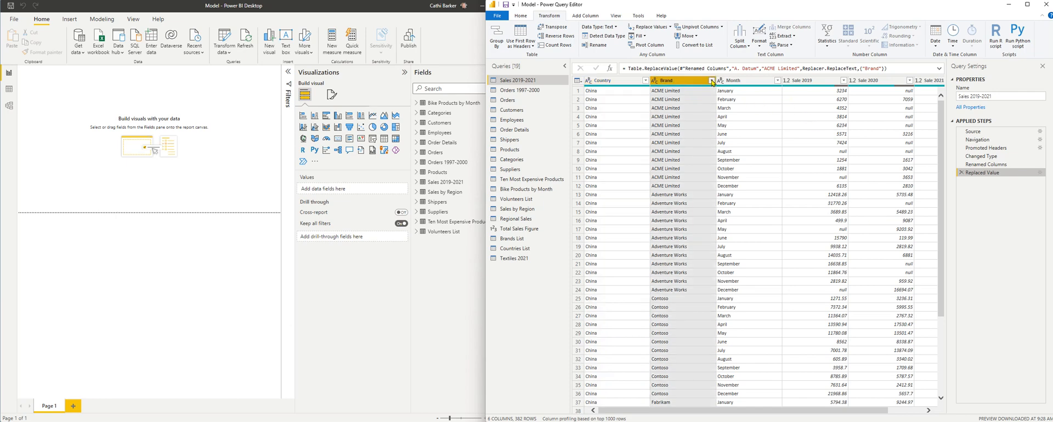
{"action": "left_click", "coordinate": [712, 81]}
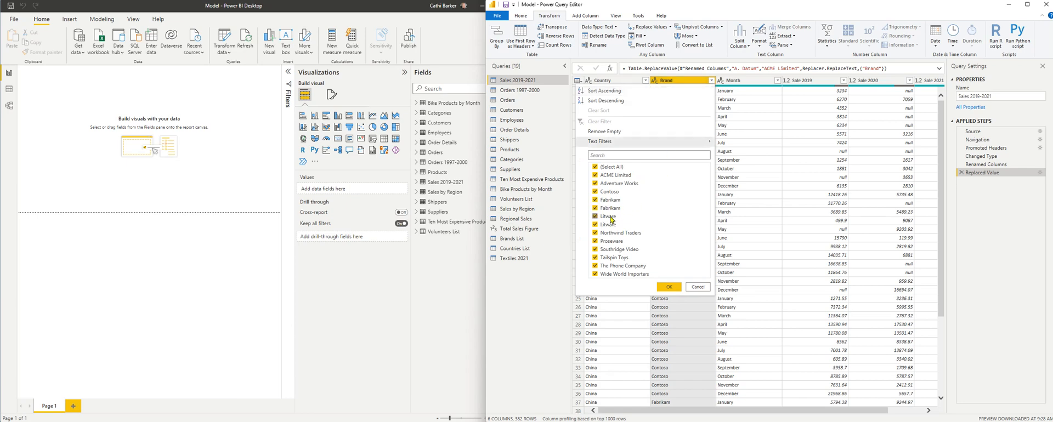
{"action": "left_click", "coordinate": [696, 288]}
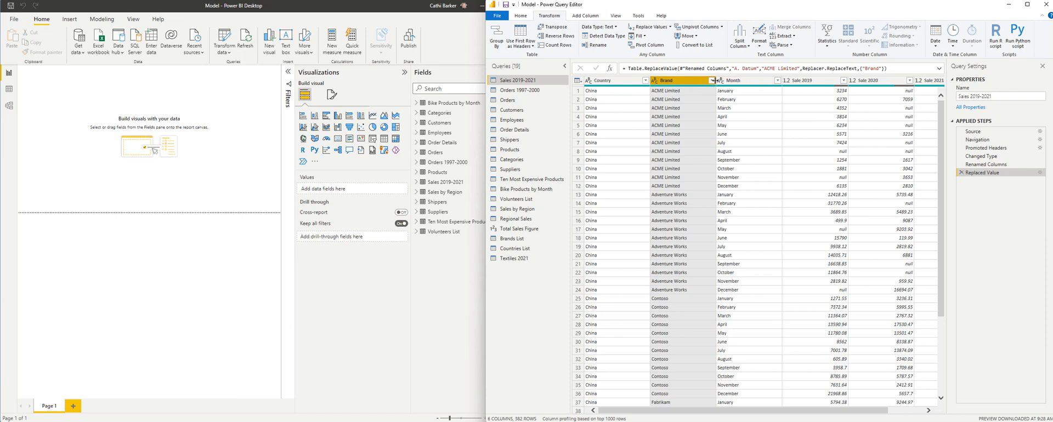
{"action": "left_click", "coordinate": [711, 81]}
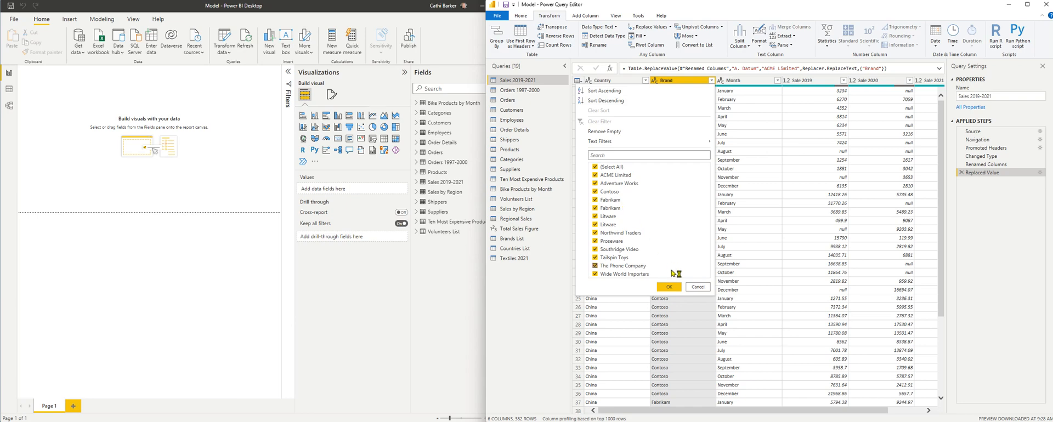
{"action": "left_click", "coordinate": [698, 289]}
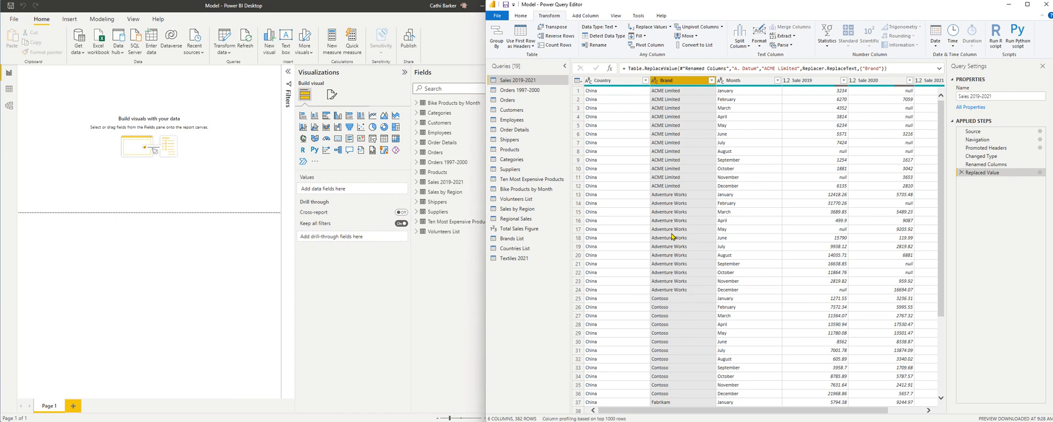
{"action": "left_click", "coordinate": [761, 46]}
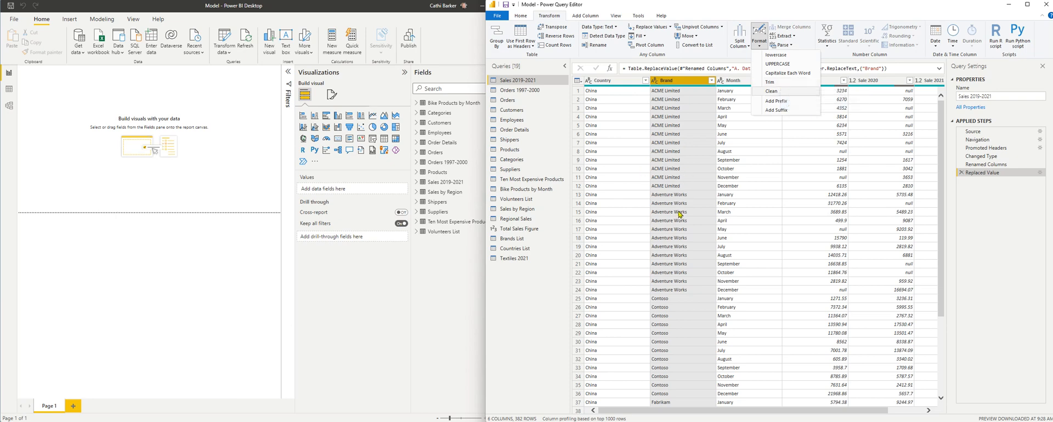
{"action": "left_click", "coordinate": [779, 85]}
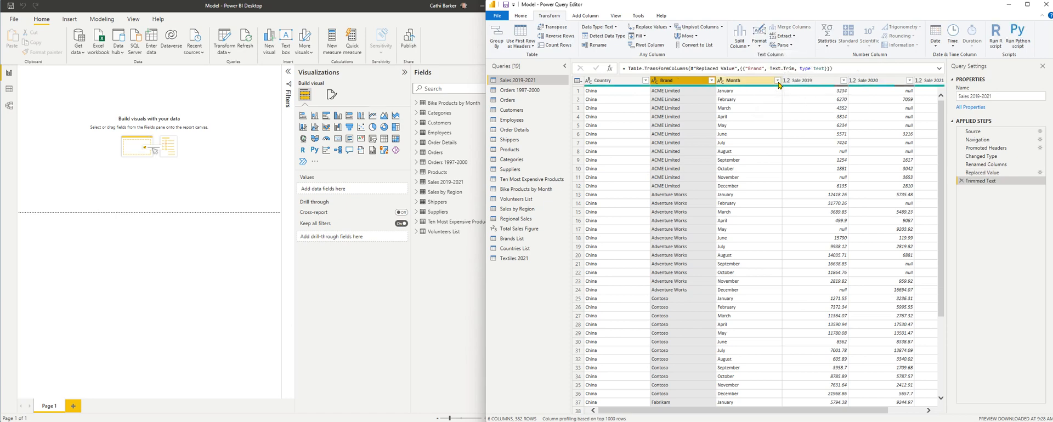
{"action": "left_click", "coordinate": [711, 81]}
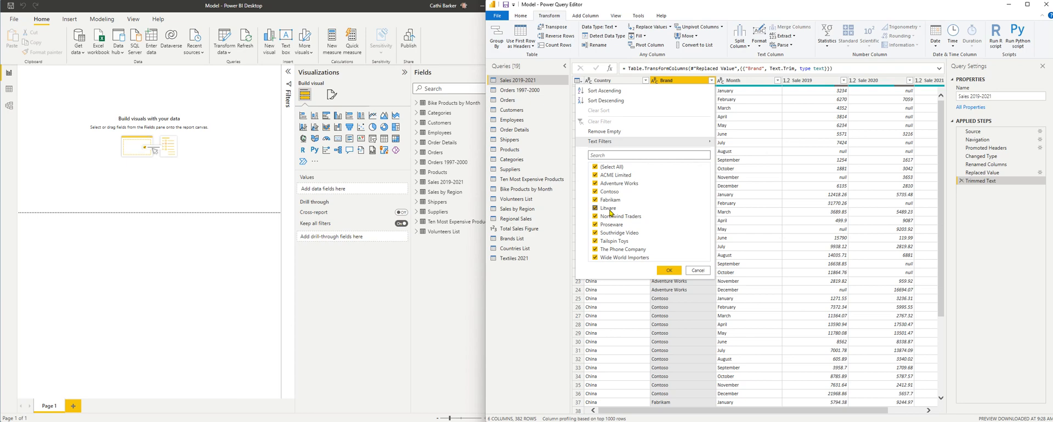
{"action": "left_click", "coordinate": [706, 272]}
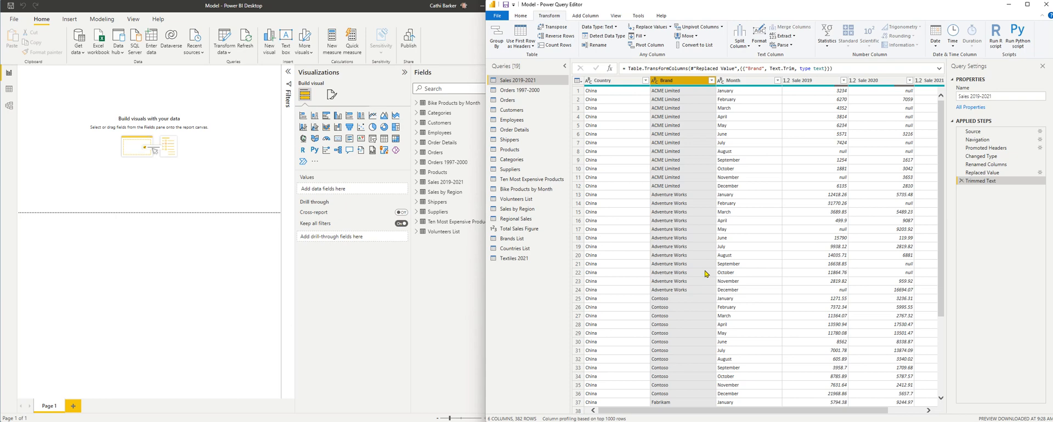
{"action": "left_click", "coordinate": [762, 49]}
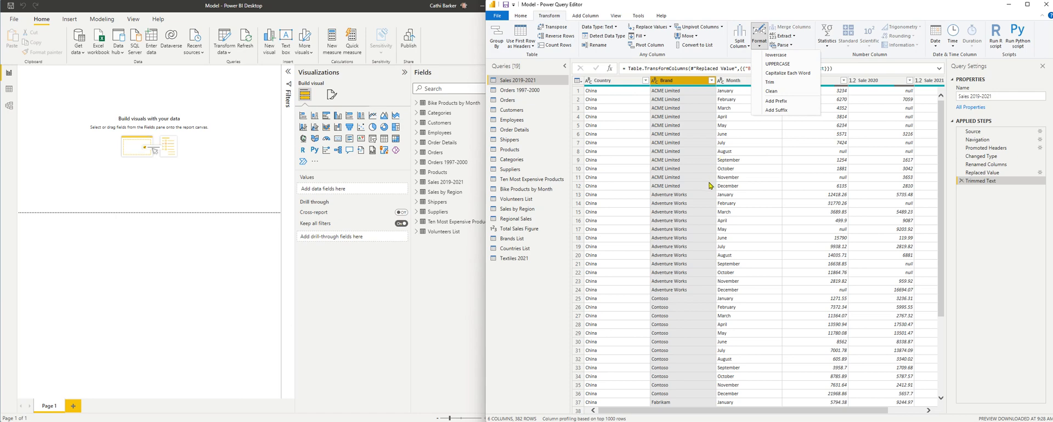
{"action": "left_click", "coordinate": [695, 112]}
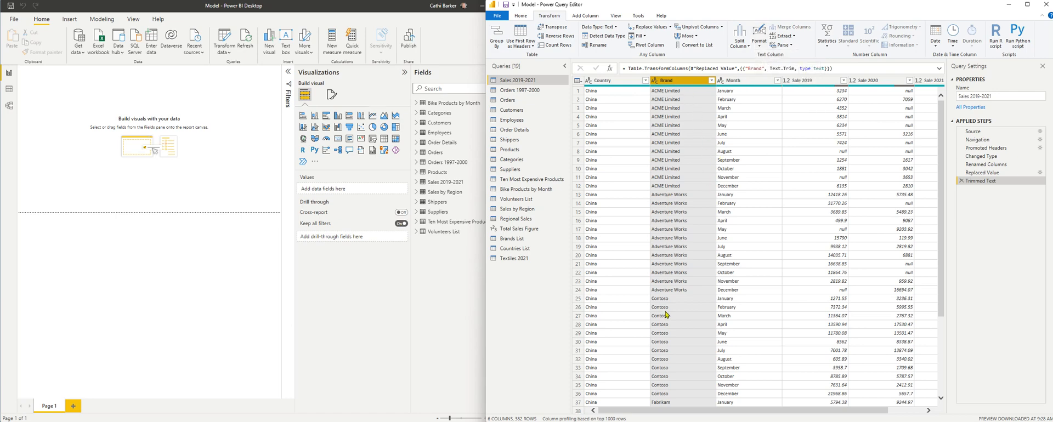
{"action": "scroll", "coordinate": [679, 307], "scroll_direction": "down", "scroll_amount": 20}
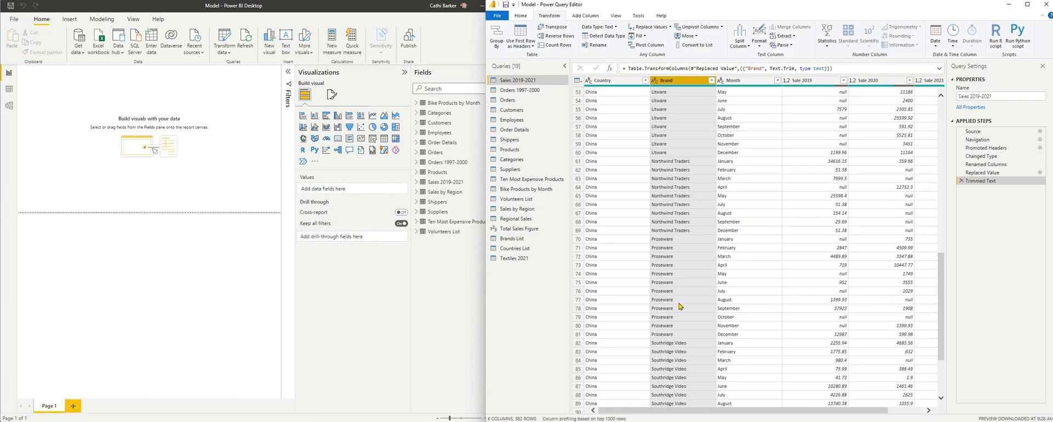
{"action": "scroll", "coordinate": [679, 306], "scroll_direction": "up", "scroll_amount": 12}
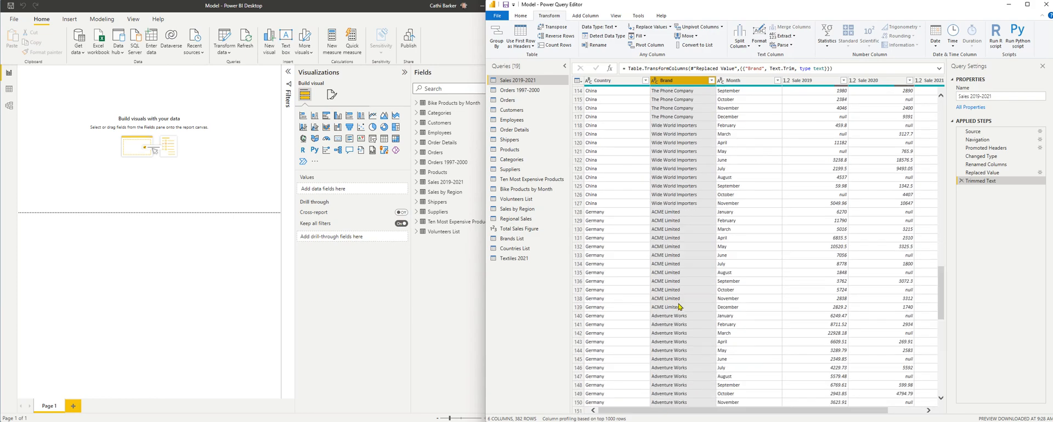
{"action": "scroll", "coordinate": [679, 301], "scroll_direction": "up", "scroll_amount": 17}
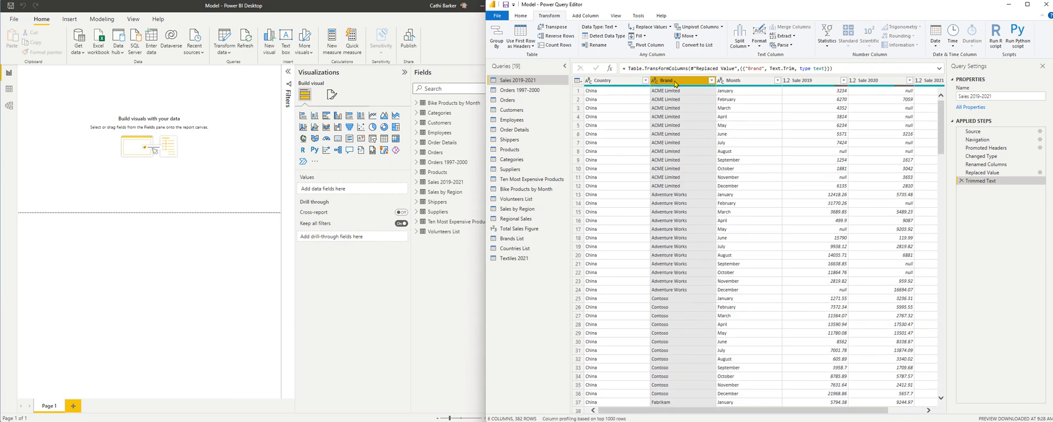
Step: Replace " Limited", including its leading space, with an empty value in the Brand column
{"action": "left_click", "coordinate": [522, 16]}
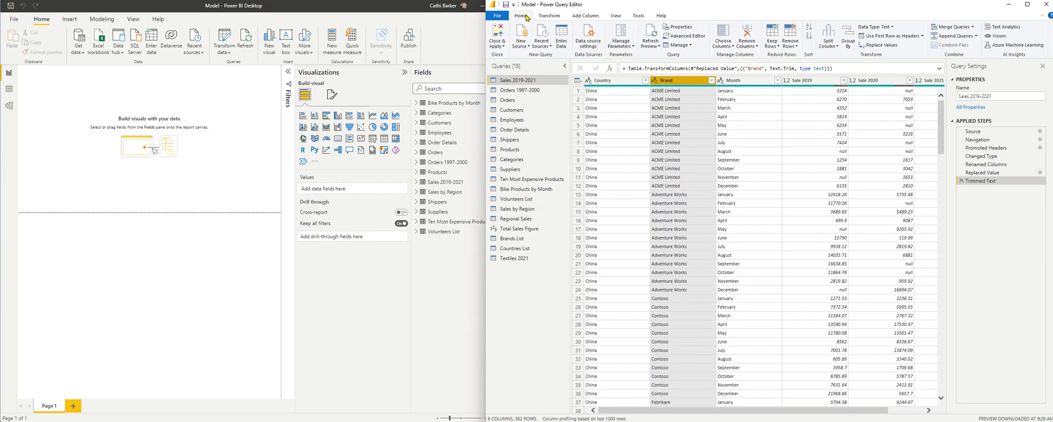
{"action": "left_click", "coordinate": [885, 45]}
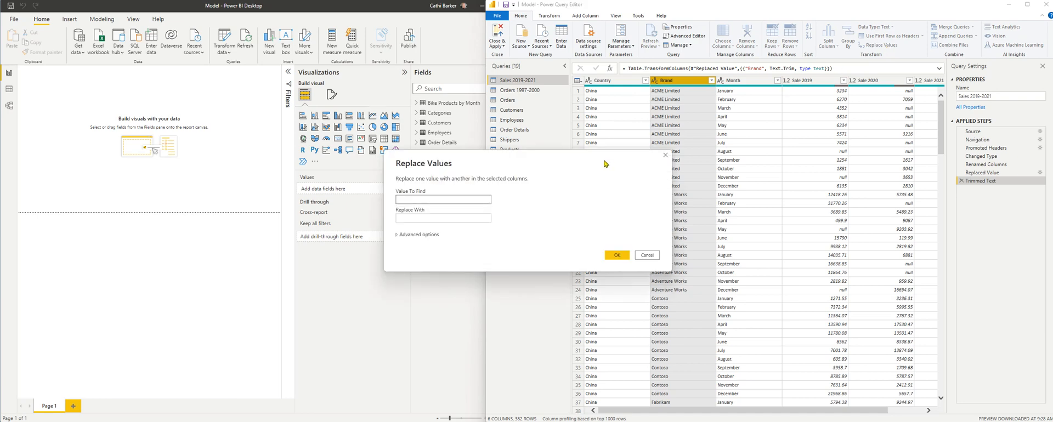
{"action": "type", "text": "Limited"}
{"action": "left_click", "coordinate": [616, 255]}
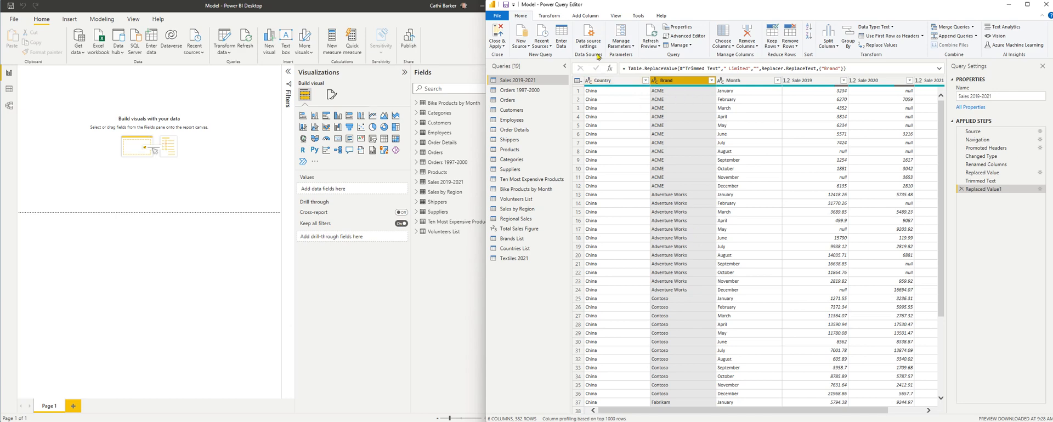
Step: Add the suffix " Limited", with a leading space, to every value in the Brand column
{"action": "left_click", "coordinate": [555, 17]}
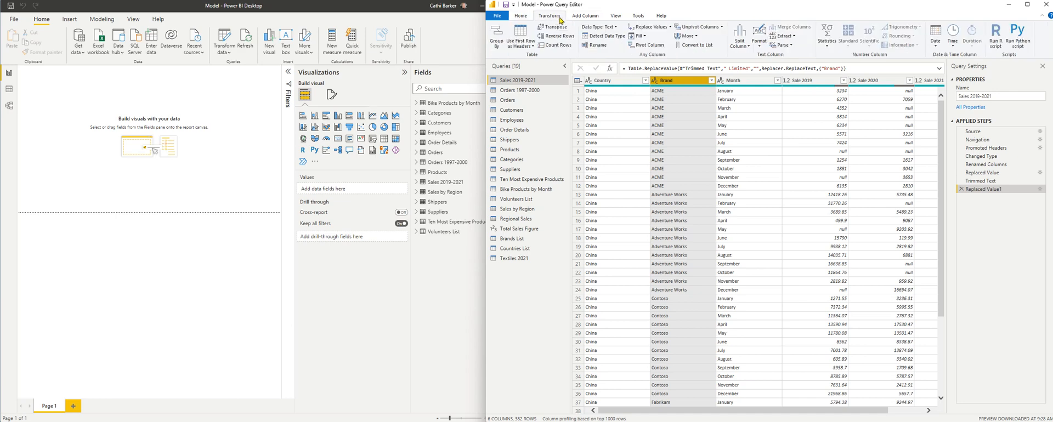
{"action": "left_click", "coordinate": [759, 39]}
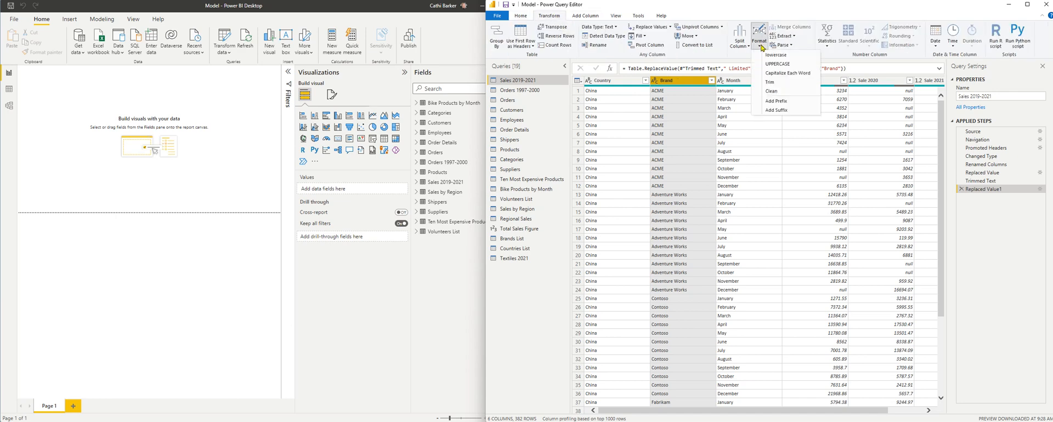
{"action": "left_click", "coordinate": [779, 110]}
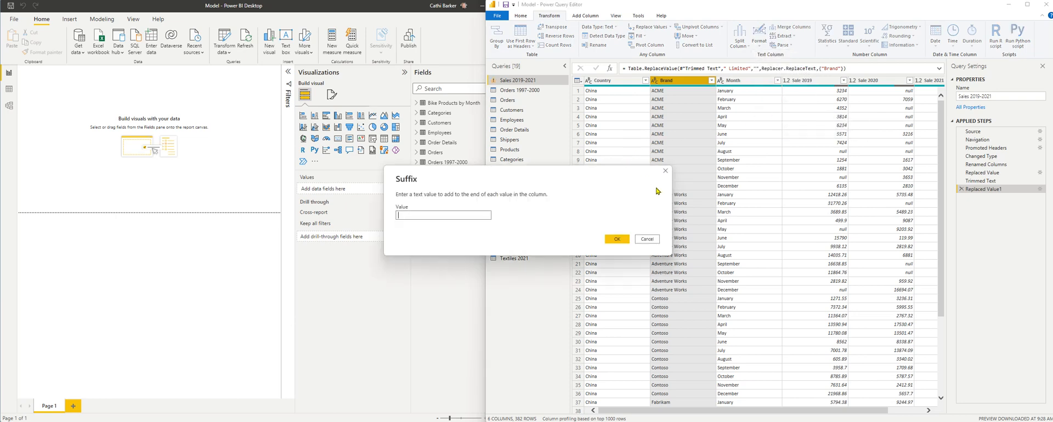
{"action": "type", "text": "Limited"}
{"action": "left_click", "coordinate": [618, 239]}
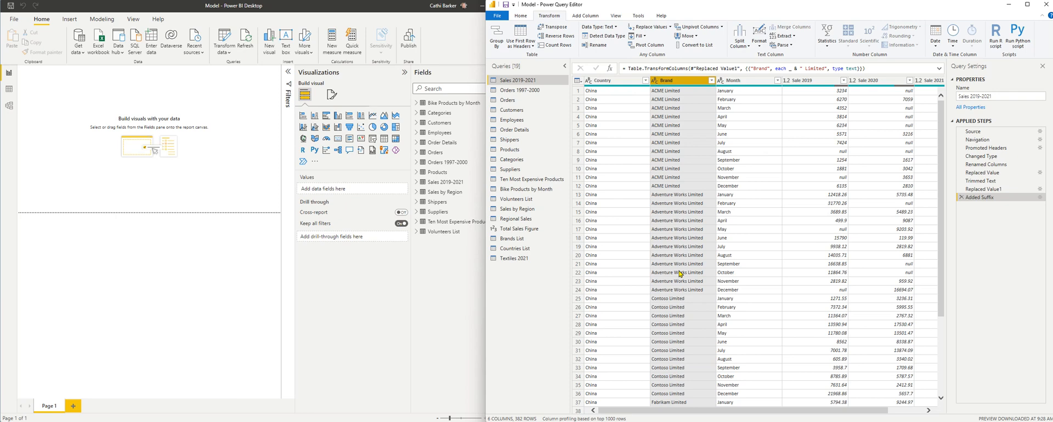
Step: Convert all text in the Brand column to uppercase
{"action": "left_click", "coordinate": [759, 47]}
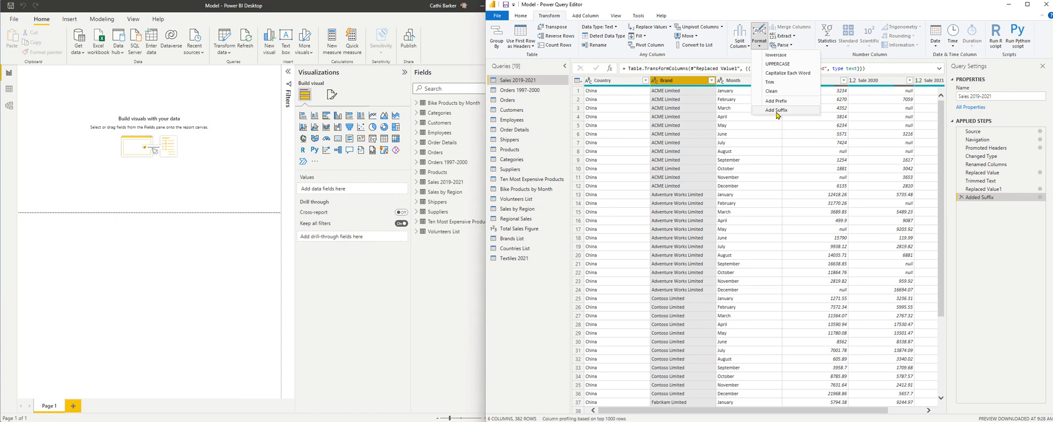
{"action": "left_click", "coordinate": [778, 63]}
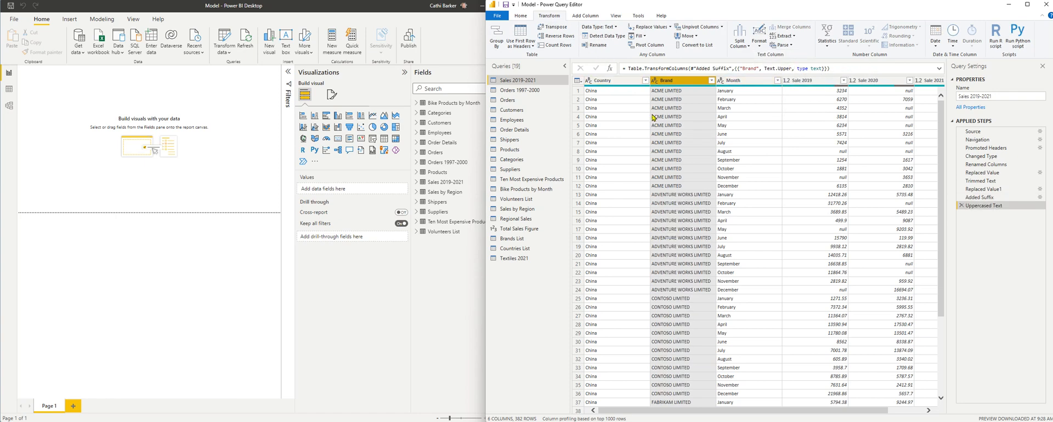
Step: Try capitalizing each word in the Brand column and remove that applied step again
{"action": "left_click", "coordinate": [765, 46]}
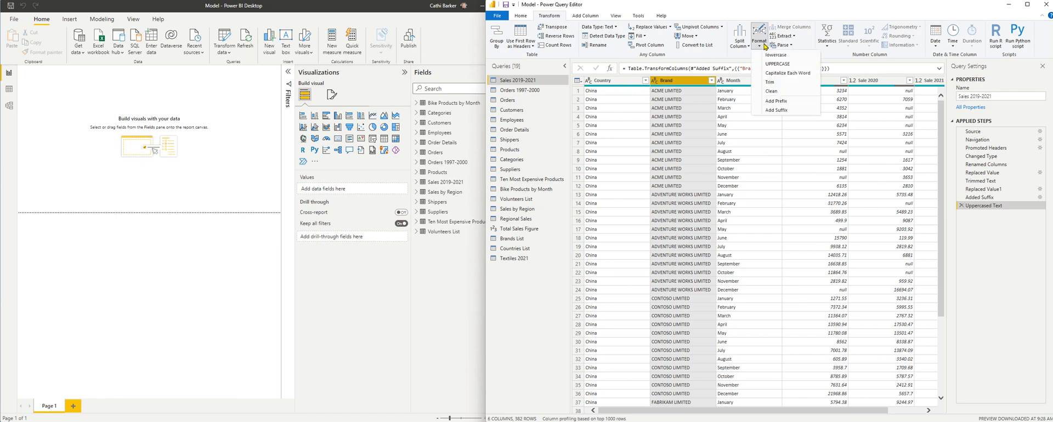
{"action": "left_click", "coordinate": [765, 73]}
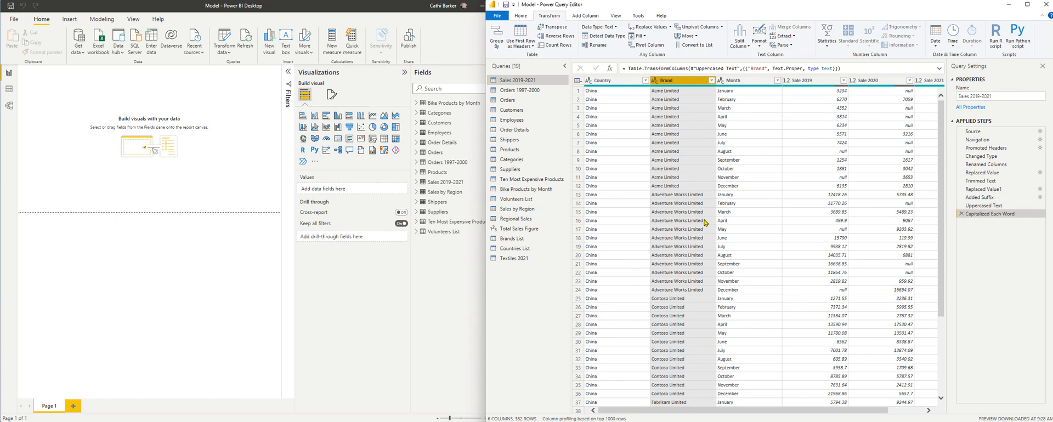
{"action": "left_click", "coordinate": [961, 214]}
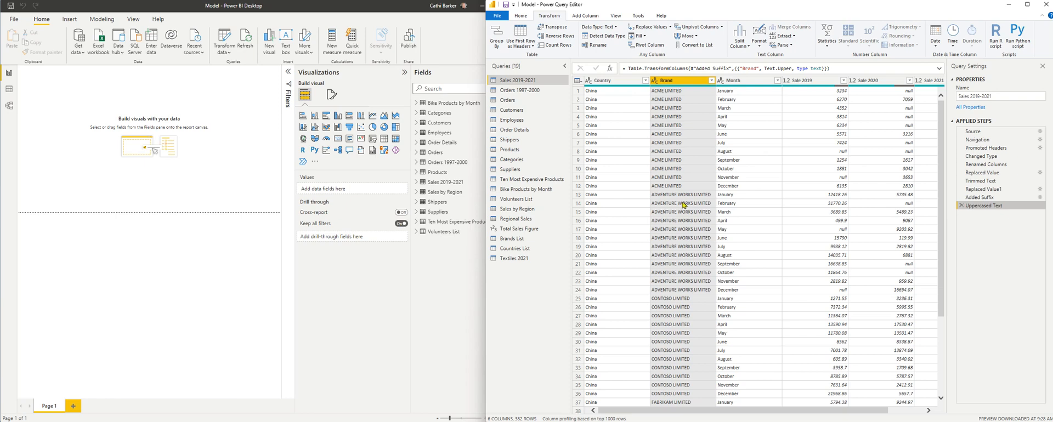
Step: In the Orders 1997-2000 query, add a new column that extracts the year from the DATE column
{"action": "left_click", "coordinate": [537, 94]}
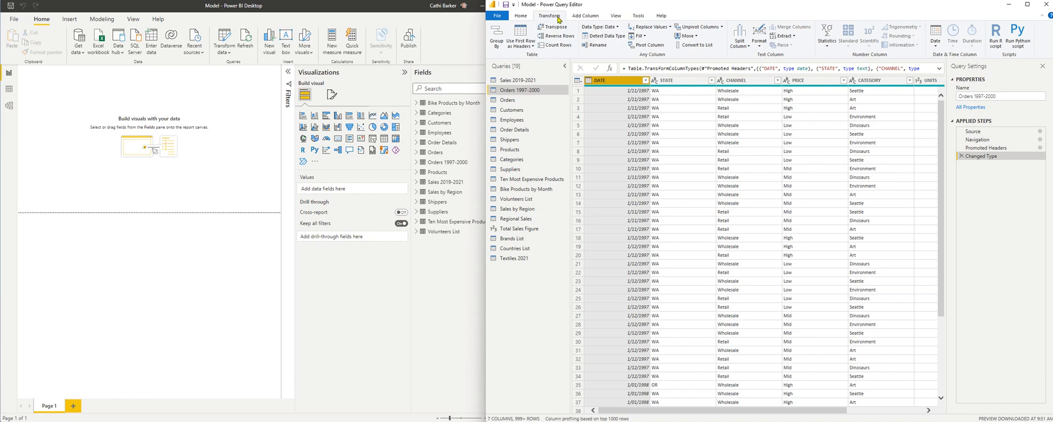
{"action": "left_click", "coordinate": [586, 18]}
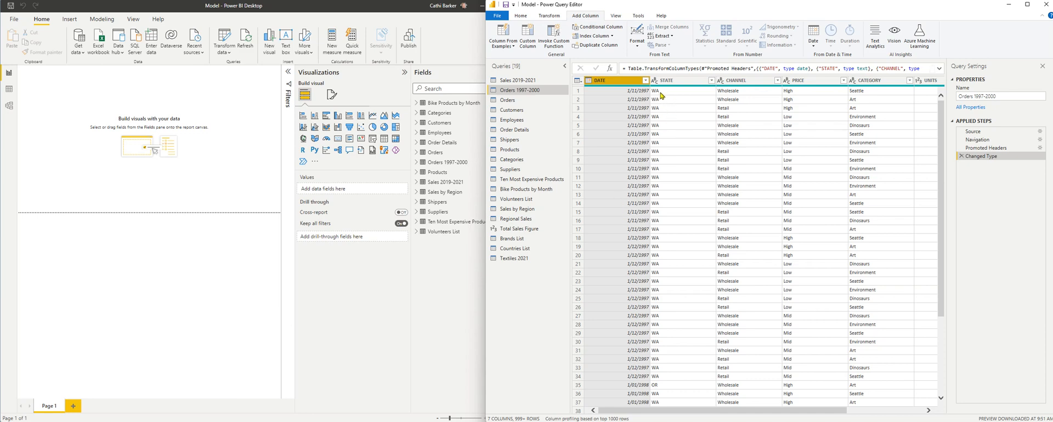
{"action": "left_click", "coordinate": [814, 46]}
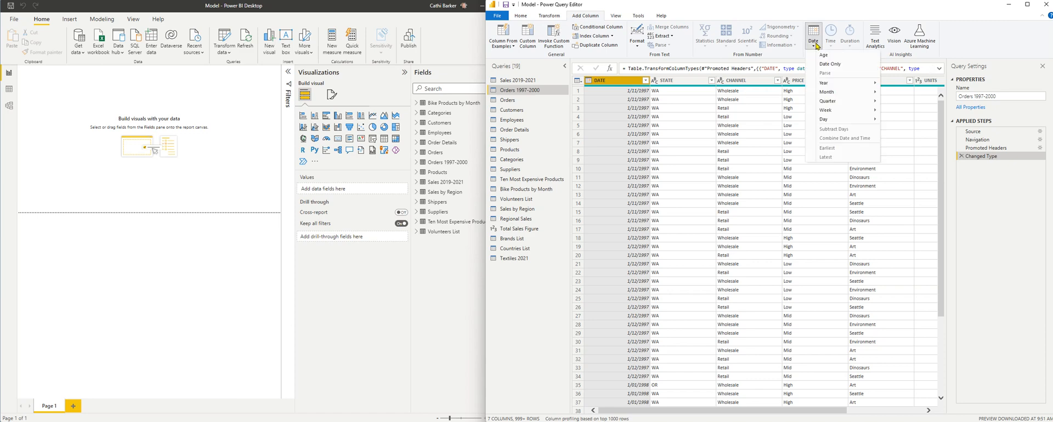
{"action": "mouse_move", "coordinate": [830, 86]}
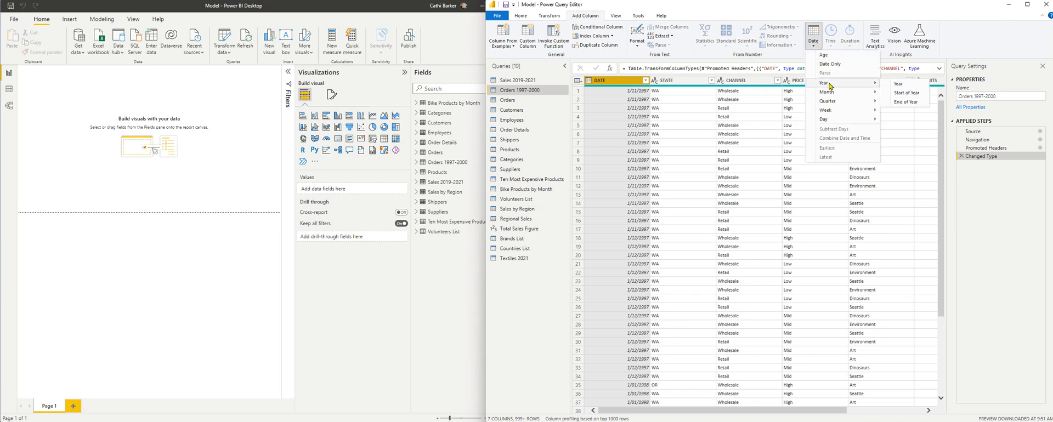
{"action": "left_click", "coordinate": [899, 84]}
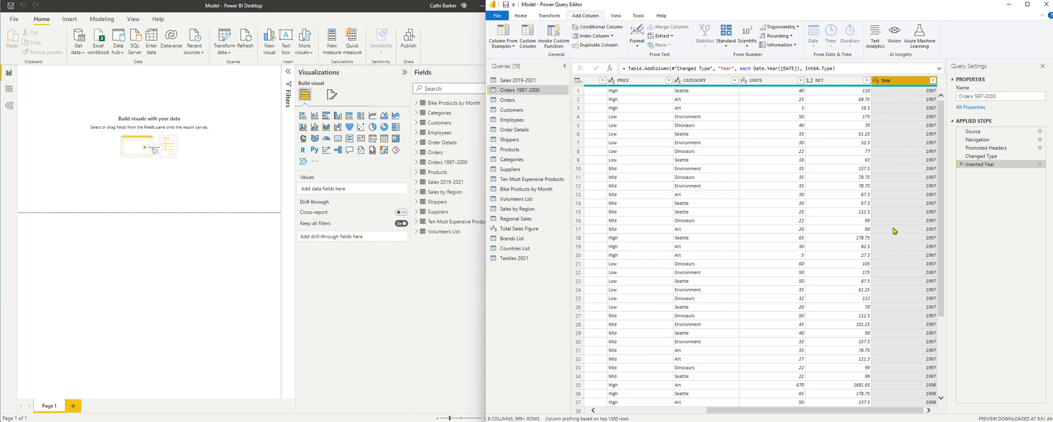
Step: Add a new column with the name of the month taken from the DATE column
{"action": "left_click_drag", "start_coordinate": [716, 410], "coordinate": [605, 419]}
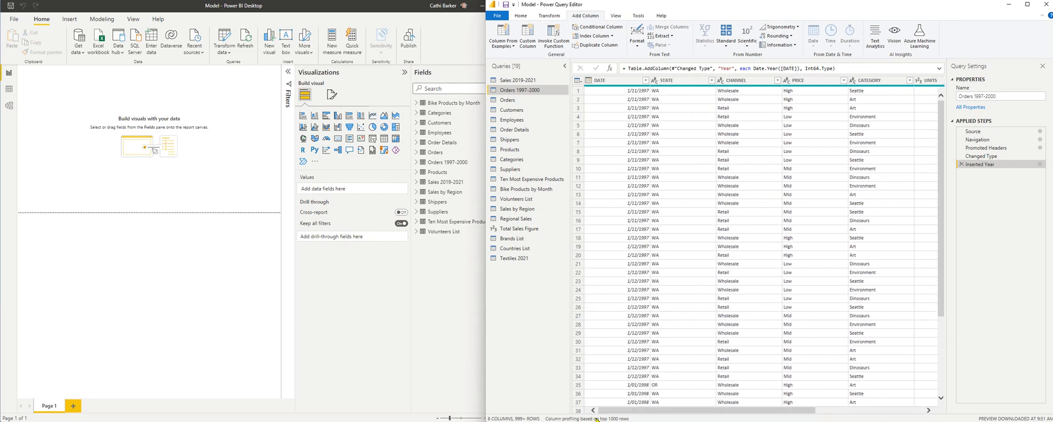
{"action": "left_click", "coordinate": [616, 83]}
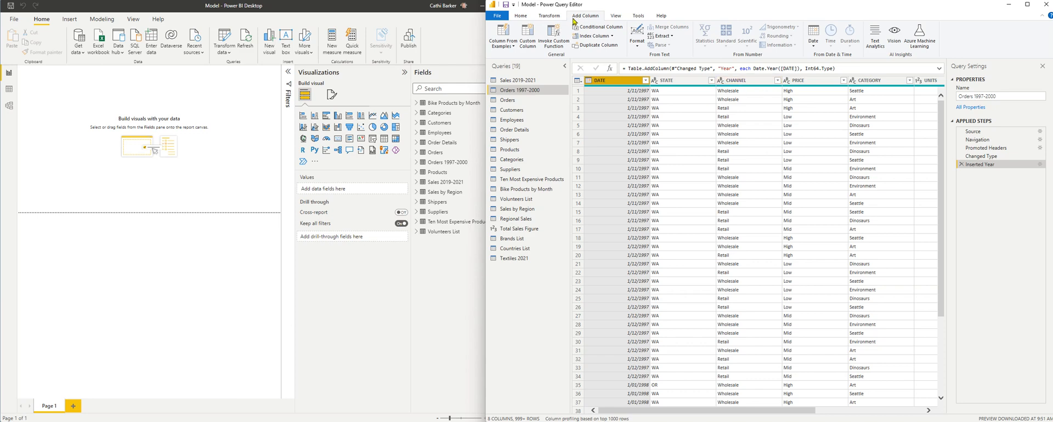
{"action": "left_click", "coordinate": [814, 44]}
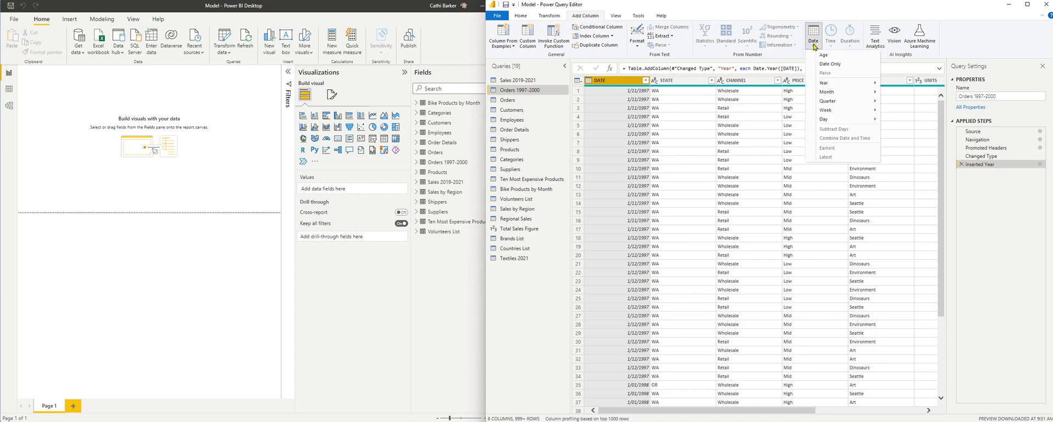
{"action": "mouse_move", "coordinate": [828, 93]}
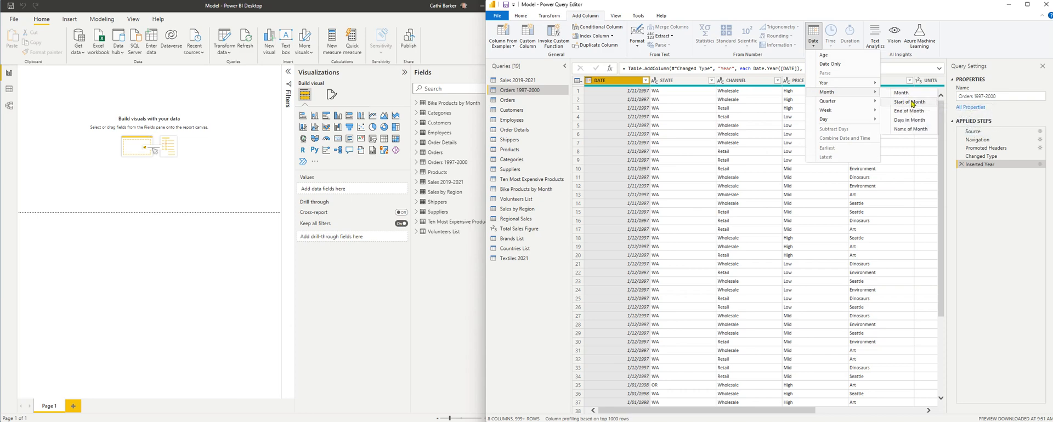
{"action": "left_click", "coordinate": [918, 130]}
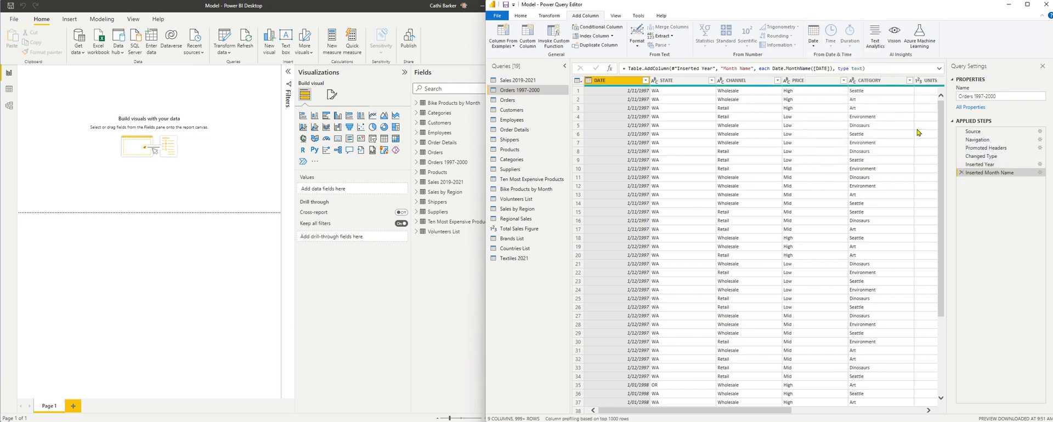
{"action": "left_click_drag", "start_coordinate": [767, 411], "coordinate": [904, 411]}
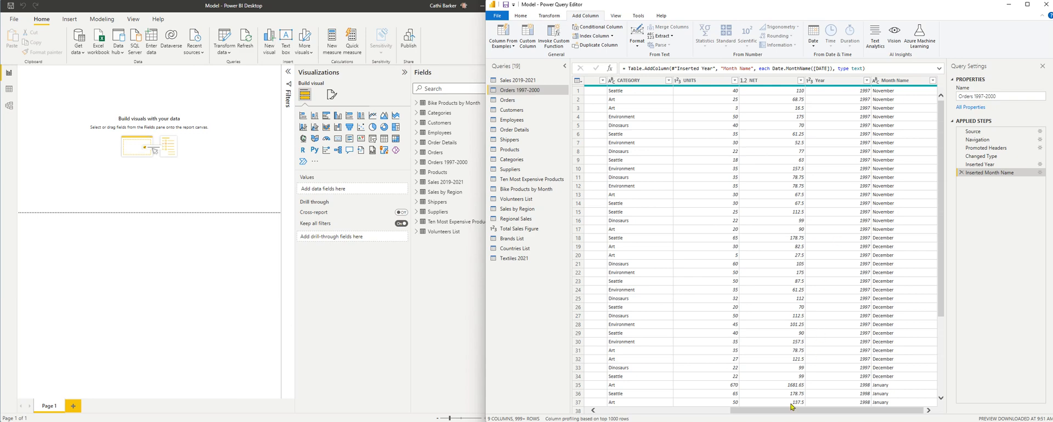
Step: Add a new column with the name of the day taken from the DATE column
{"action": "left_click_drag", "start_coordinate": [793, 410], "coordinate": [650, 412]}
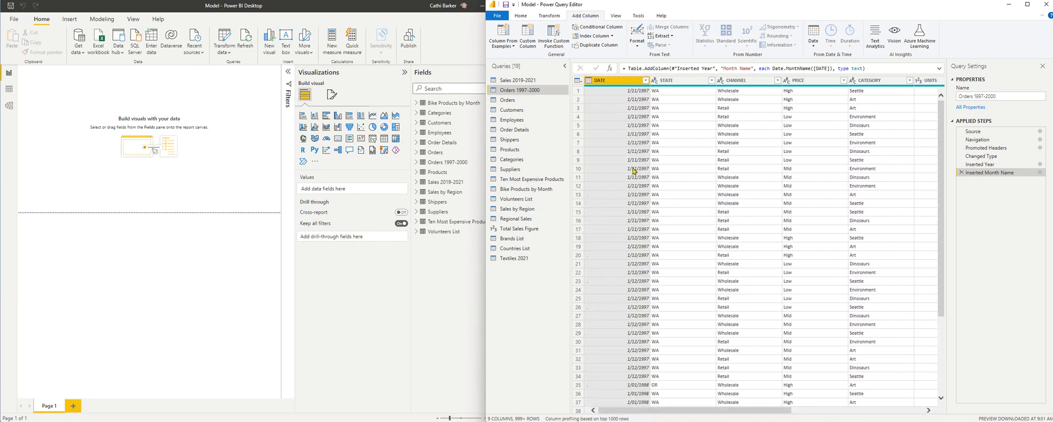
{"action": "left_click", "coordinate": [610, 82]}
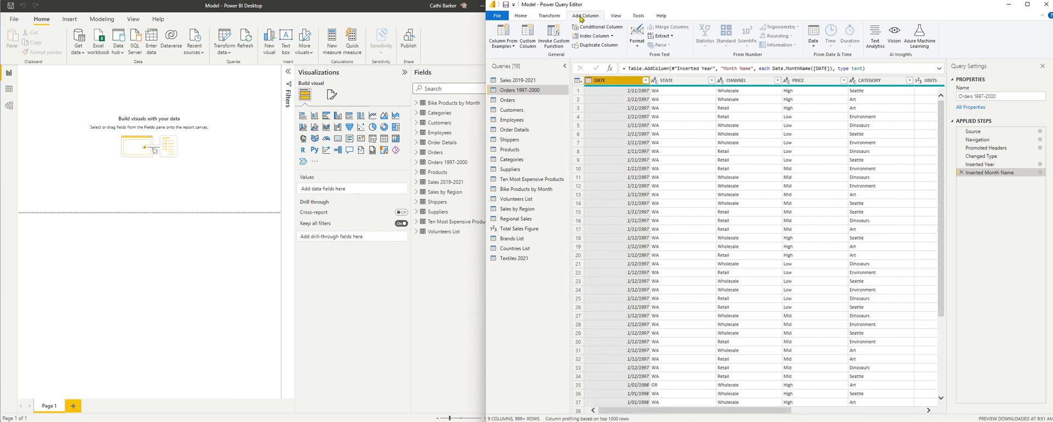
{"action": "left_click", "coordinate": [818, 47]}
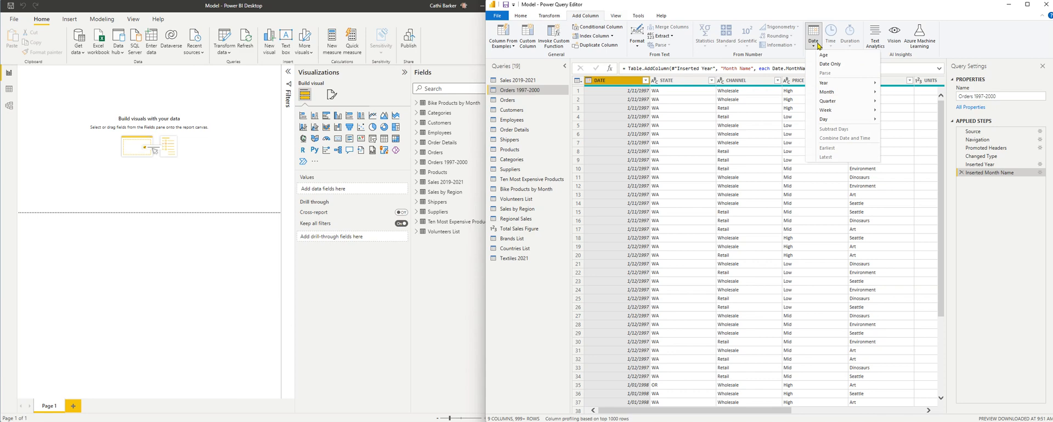
{"action": "mouse_move", "coordinate": [838, 124]}
{"action": "left_click", "coordinate": [902, 167]}
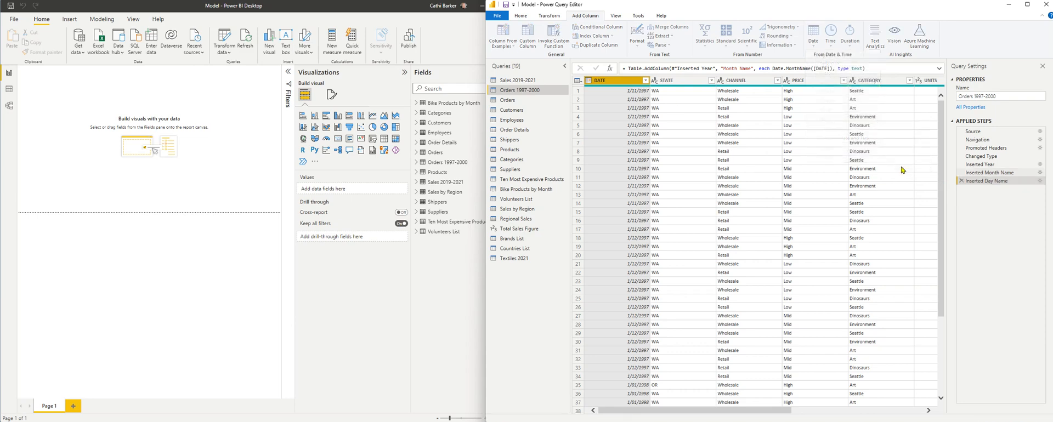
{"action": "left_click_drag", "start_coordinate": [732, 414], "coordinate": [923, 381]}
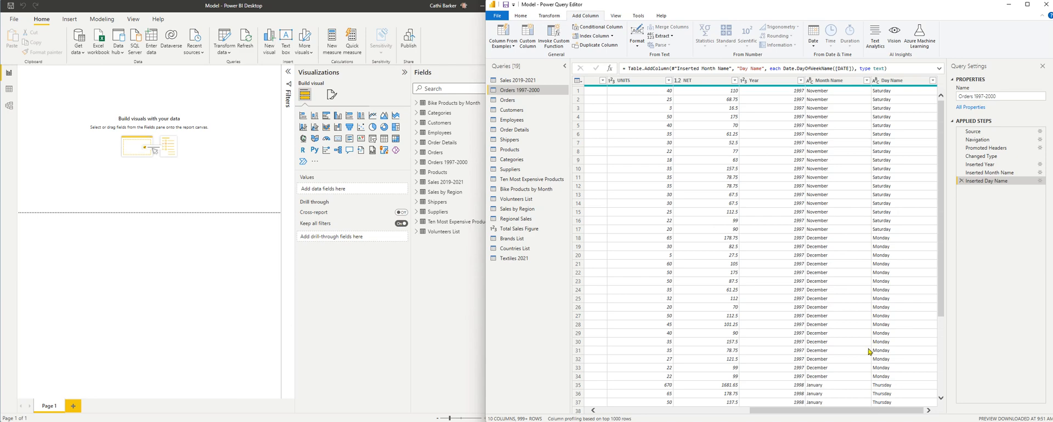
{"action": "left_click_drag", "start_coordinate": [816, 412], "coordinate": [665, 413]}
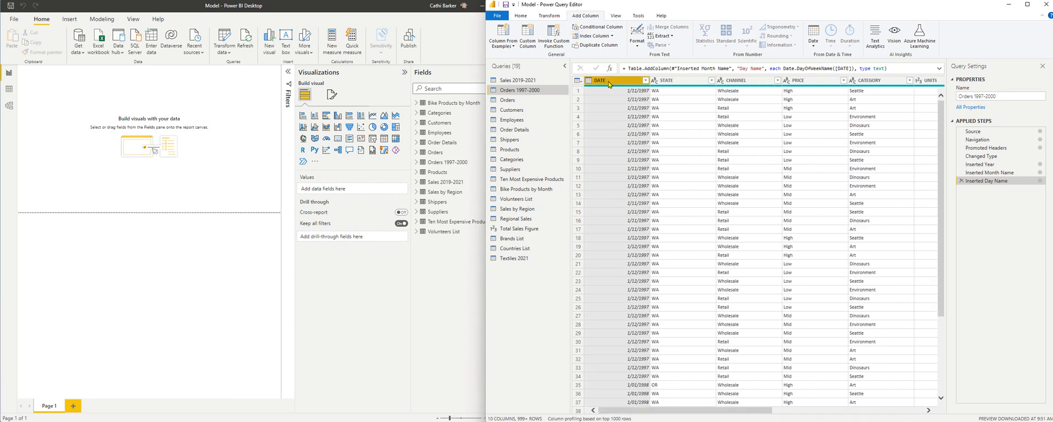
{"action": "left_click", "coordinate": [814, 44]}
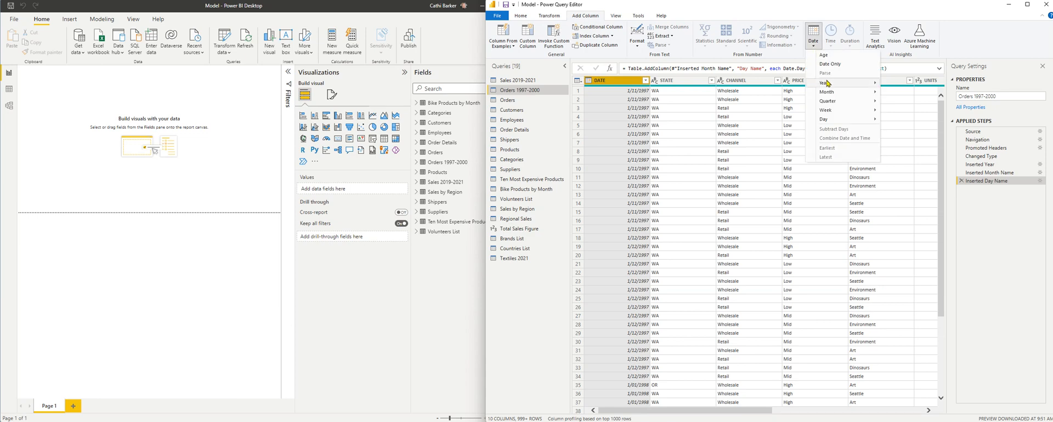
{"action": "mouse_move", "coordinate": [827, 94]}
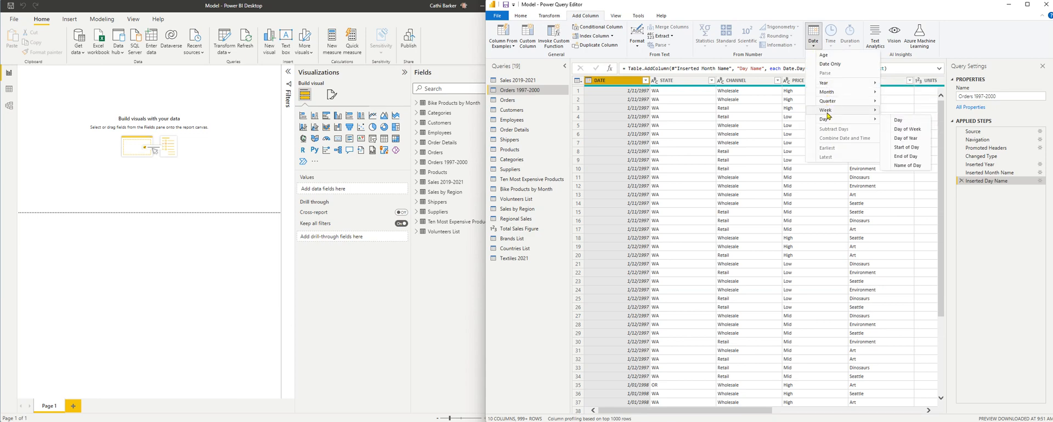
{"action": "mouse_move", "coordinate": [828, 115]}
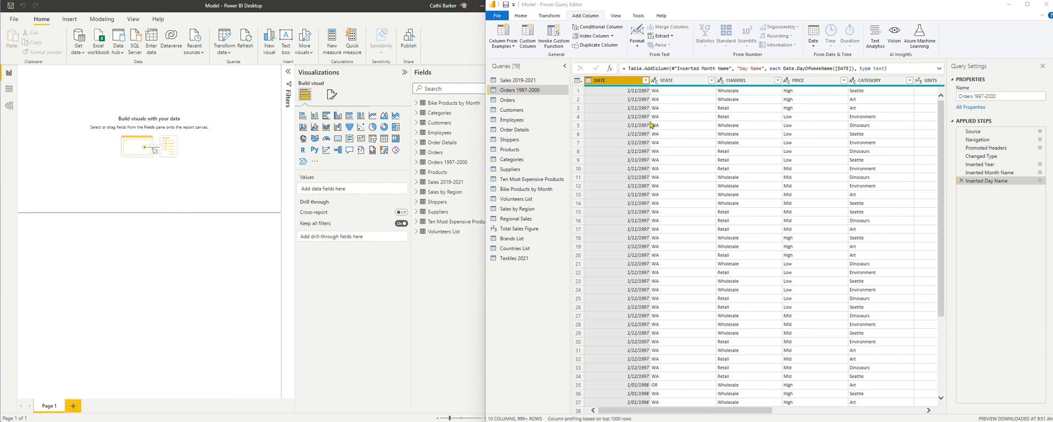
Step: Move the Year, Month Name and Day Name columns together to the beginning of the Orders 1997-2000 table
{"action": "left_click_drag", "start_coordinate": [746, 416], "coordinate": [925, 415]}
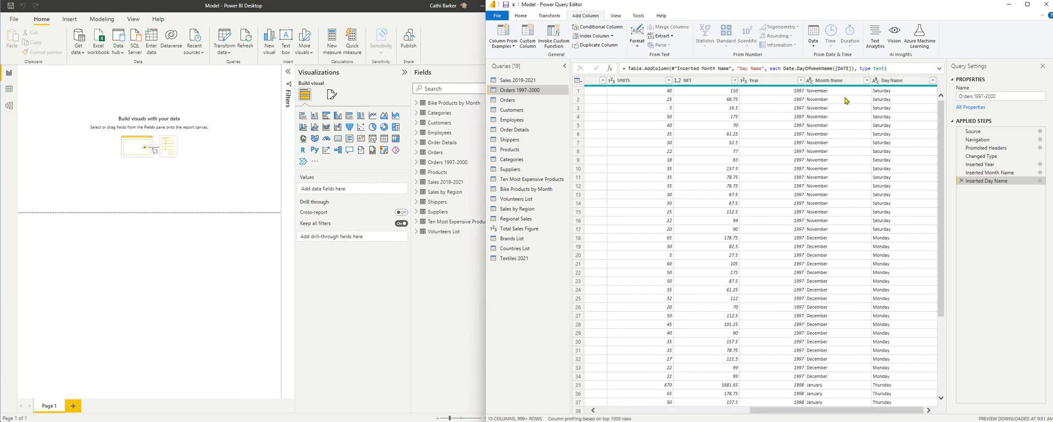
{"action": "left_click", "coordinate": [783, 82]}
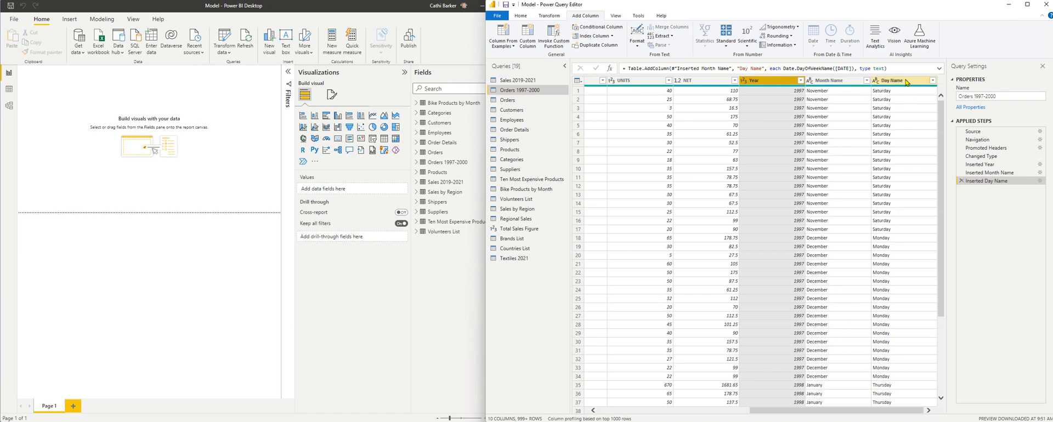
{"action": "left_click", "coordinate": [905, 82], "text": "shift"}
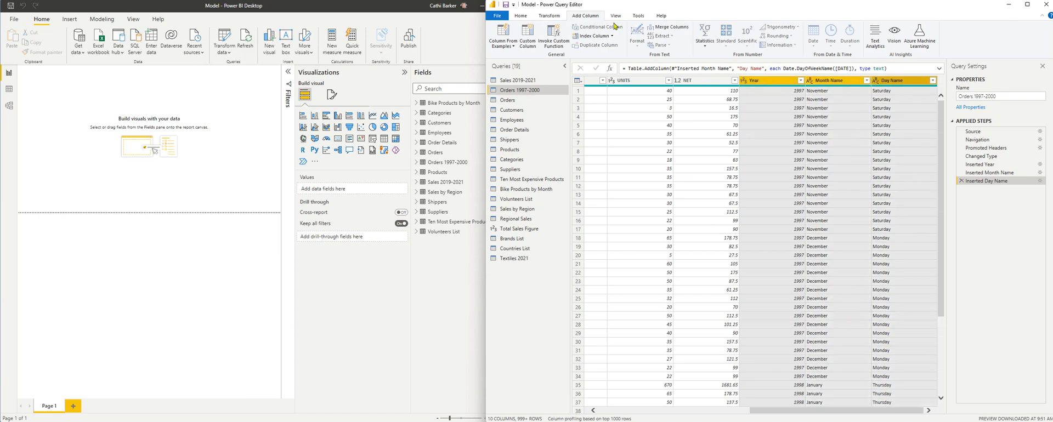
{"action": "left_click", "coordinate": [524, 17]}
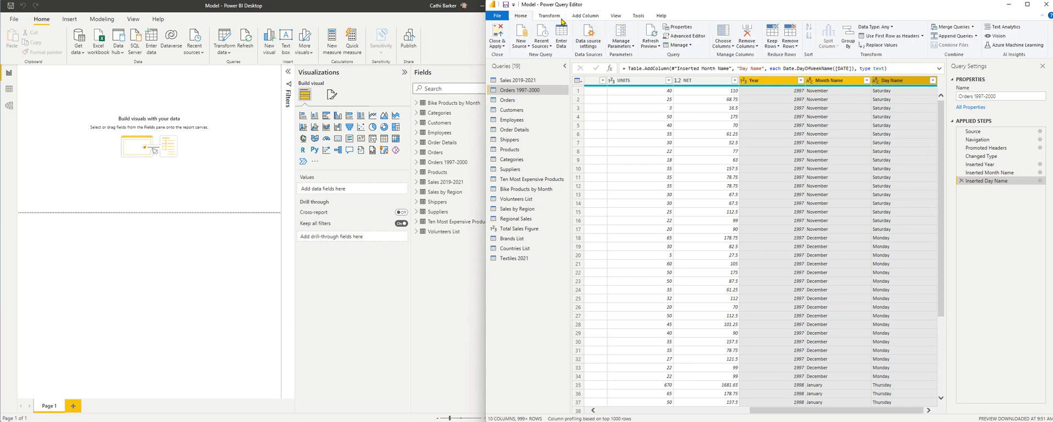
{"action": "left_click", "coordinate": [549, 16]}
{"action": "left_click", "coordinate": [695, 36]}
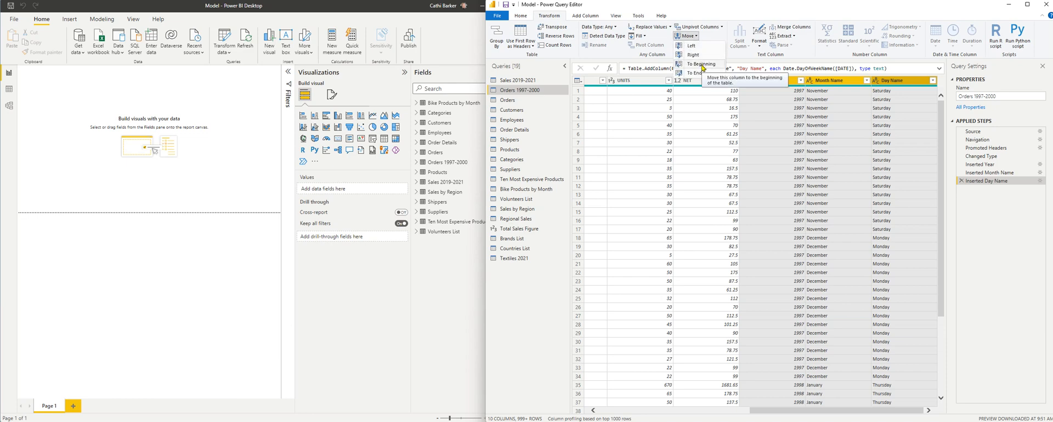
{"action": "left_click", "coordinate": [702, 64]}
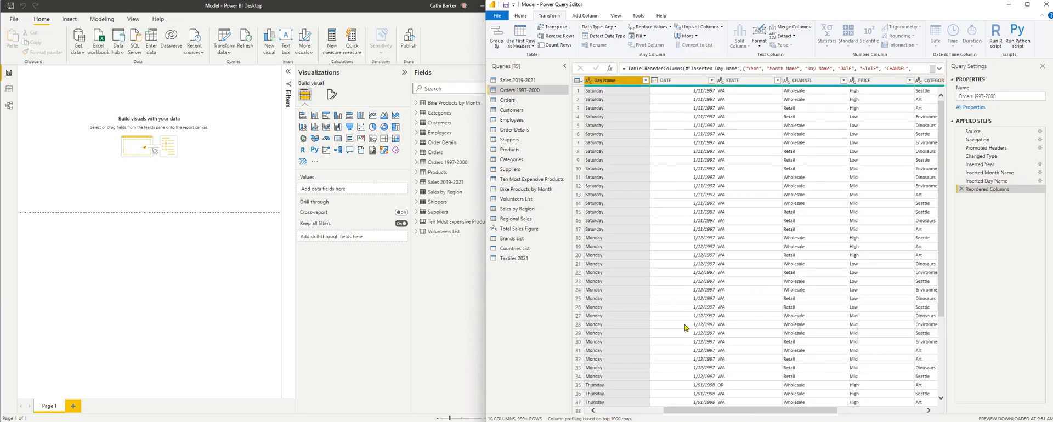
{"action": "left_click_drag", "start_coordinate": [715, 410], "coordinate": [646, 410]}
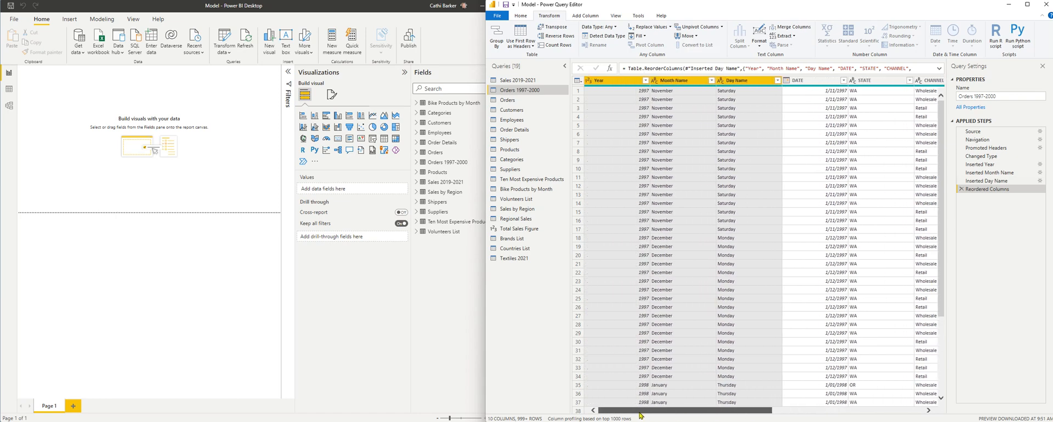
Step: Reposition the Year, Month Name and Day Name columns between the DATE and STATE columns
{"action": "left_click_drag", "start_coordinate": [625, 83], "coordinate": [863, 85]}
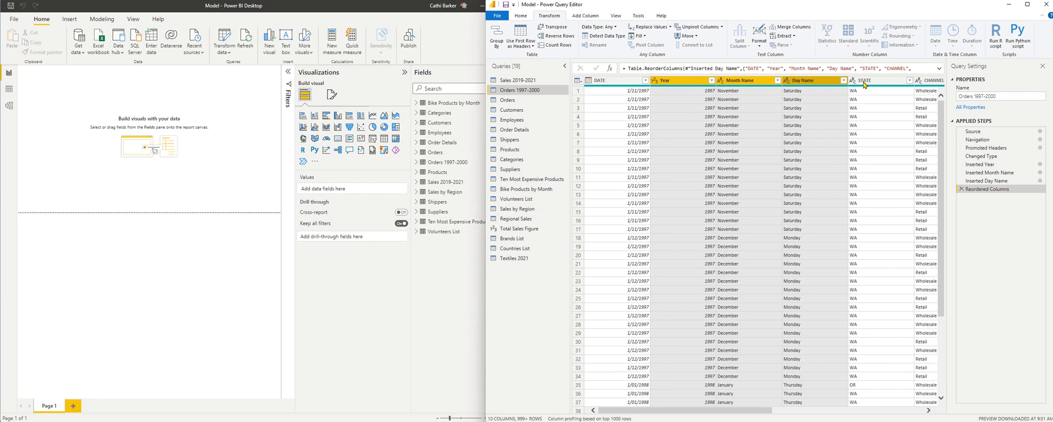
{"action": "left_click", "coordinate": [696, 108]}
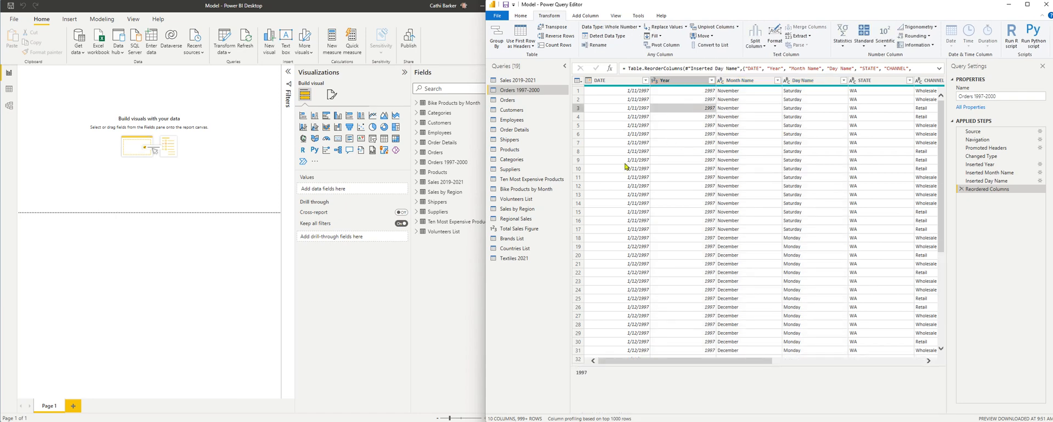
{"action": "left_click", "coordinate": [683, 91]}
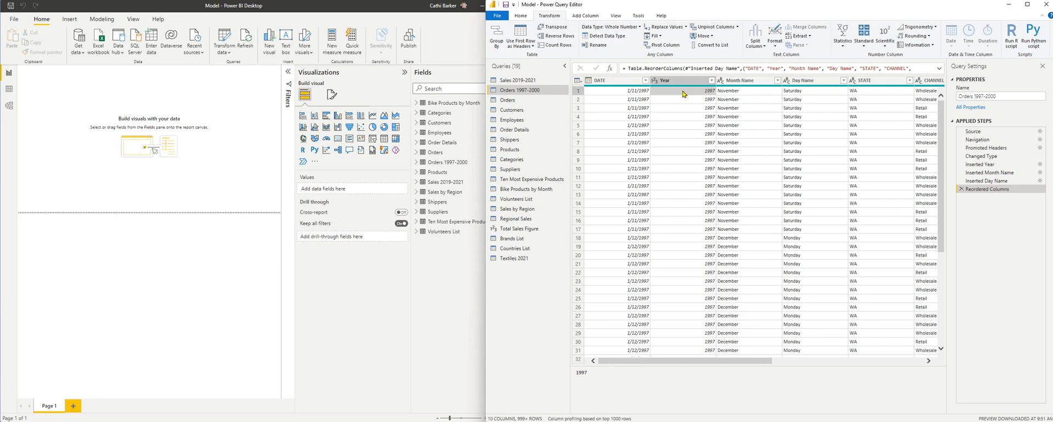
Step: Add a column to the Employees query that calculates each employee's age from the BirthDate column
{"action": "left_click", "coordinate": [512, 120]}
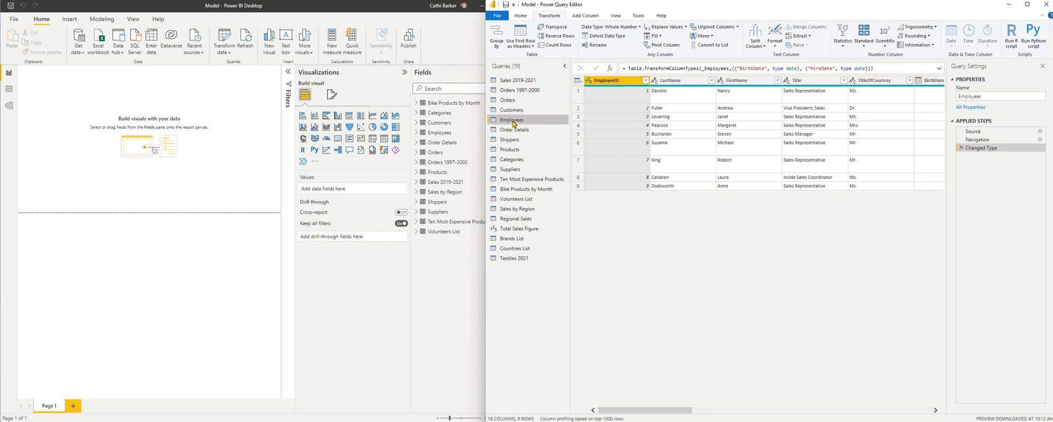
{"action": "left_click", "coordinate": [936, 410]}
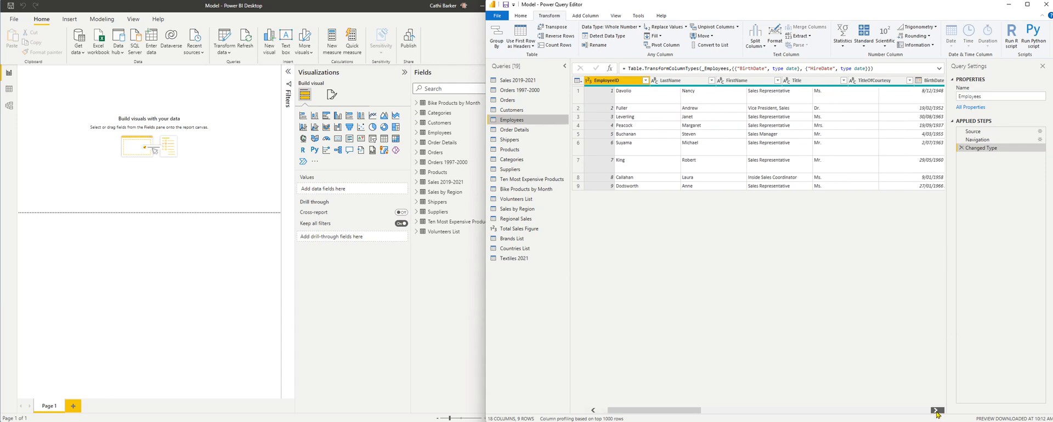
{"action": "left_click", "coordinate": [936, 411]}
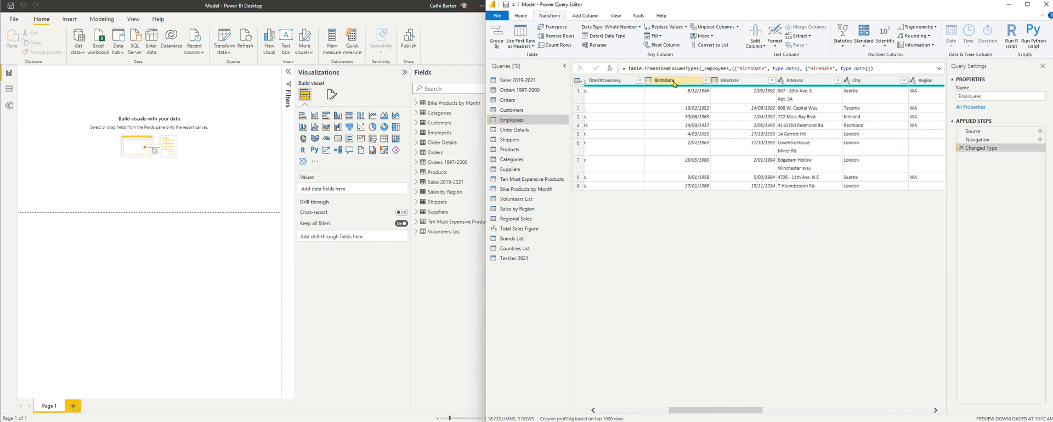
{"action": "left_click", "coordinate": [674, 83]}
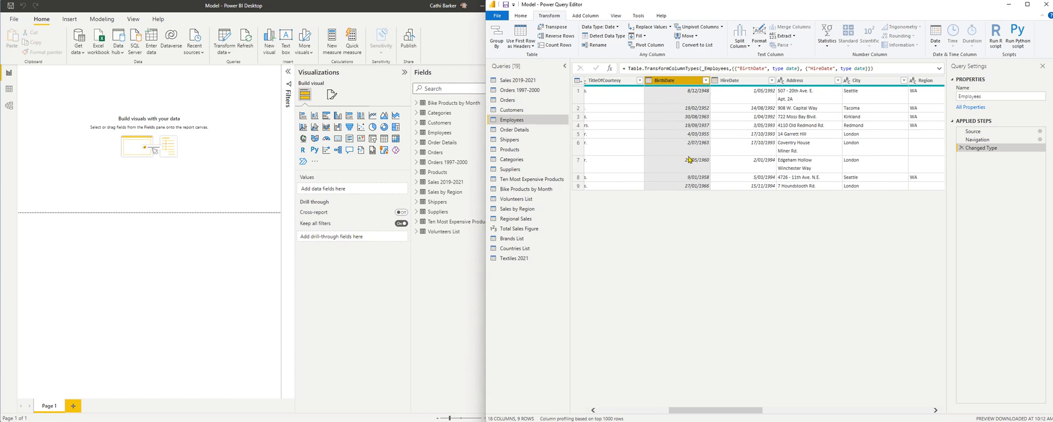
{"action": "left_click", "coordinate": [585, 17]}
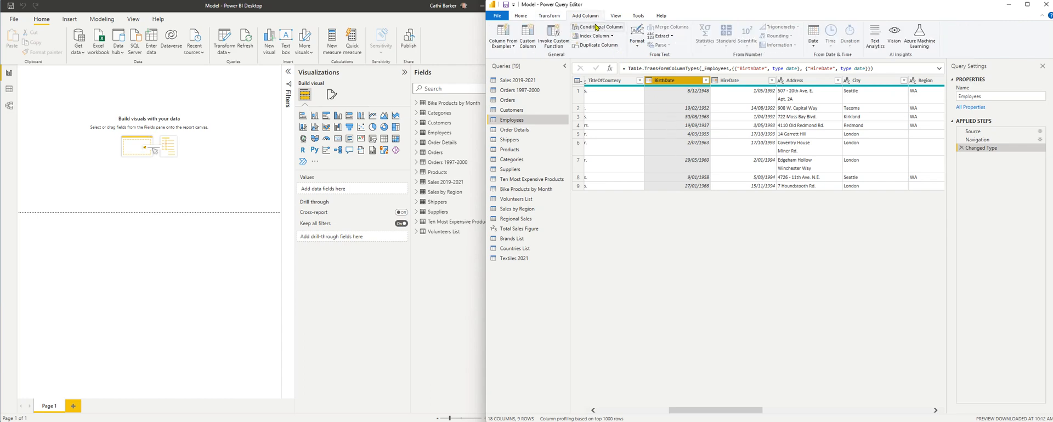
{"action": "left_click", "coordinate": [813, 44]}
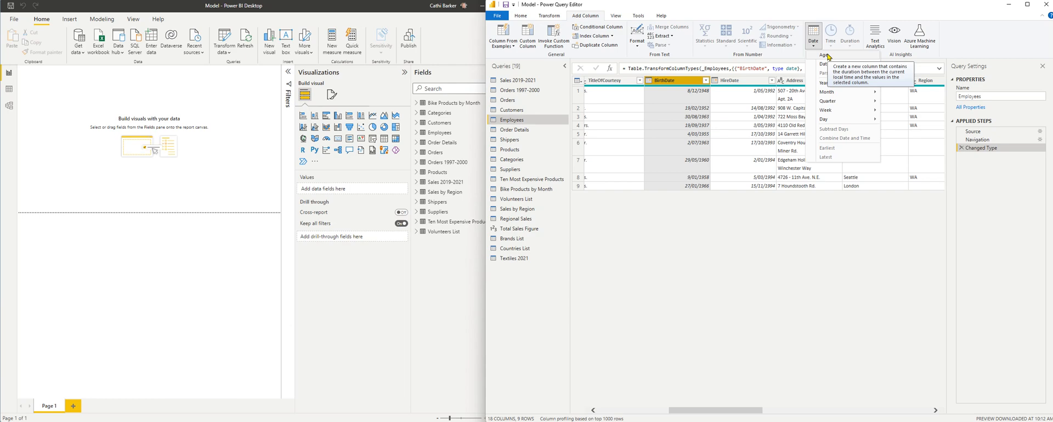
{"action": "left_click", "coordinate": [828, 56]}
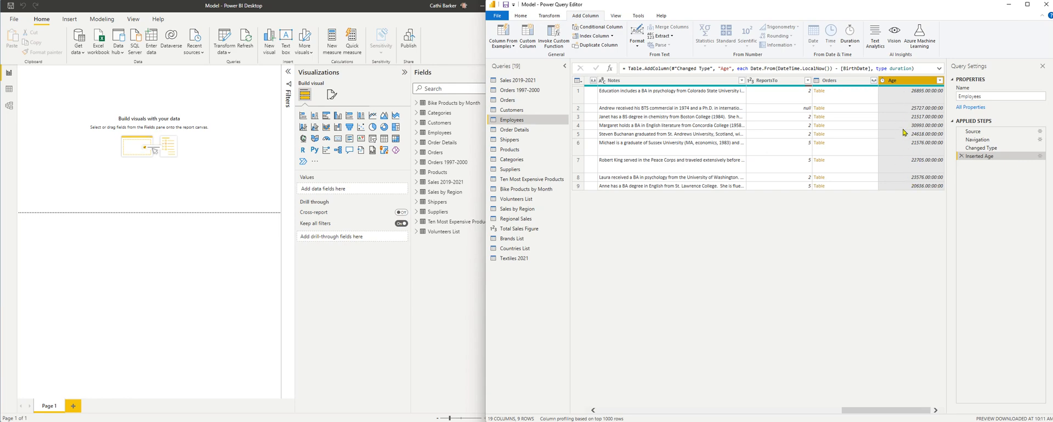
Step: Convert the Age column's durations to total years and set its data type to Whole Number
{"action": "left_click", "coordinate": [546, 16]}
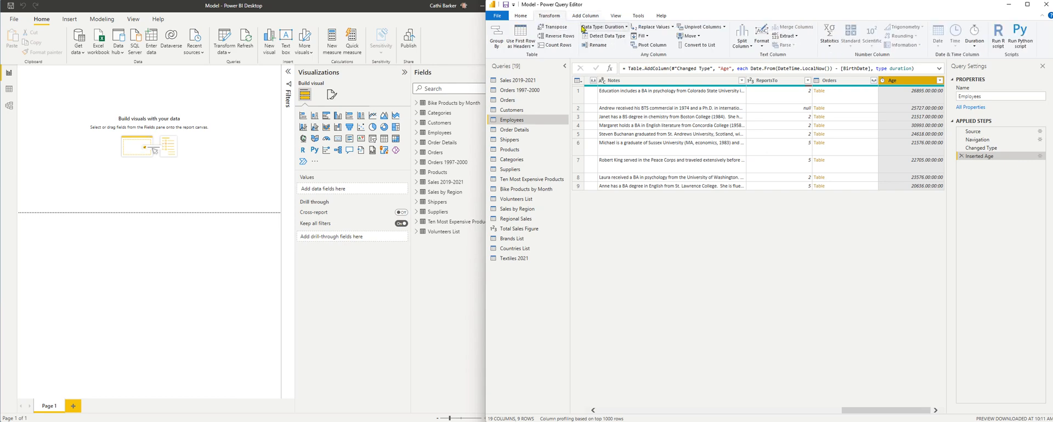
{"action": "left_click", "coordinate": [975, 44]}
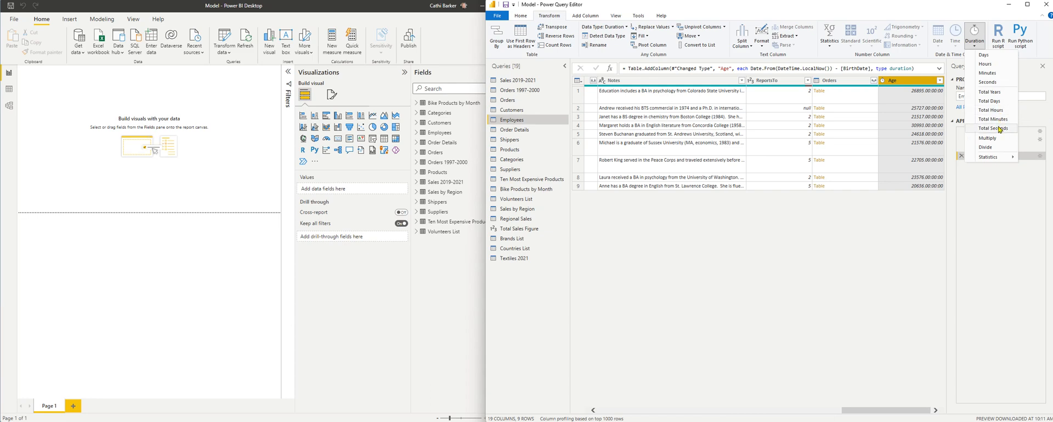
{"action": "left_click", "coordinate": [997, 92]}
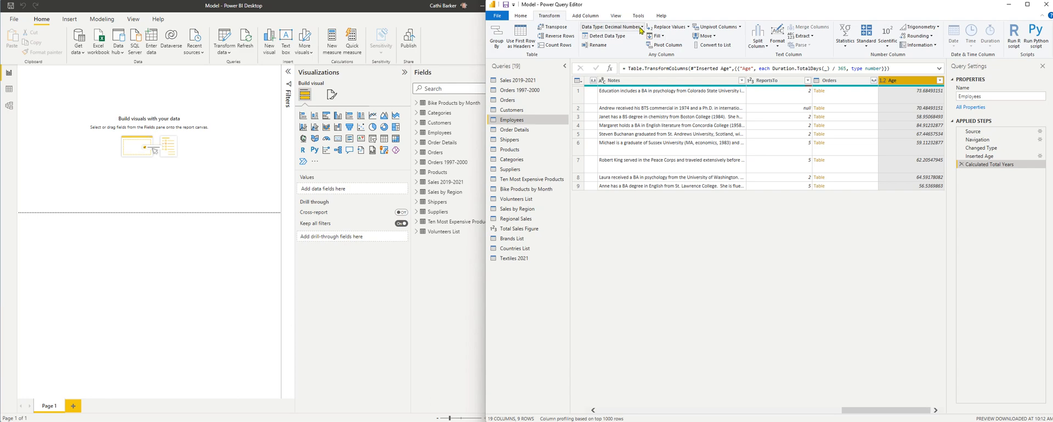
{"action": "left_click", "coordinate": [640, 29]}
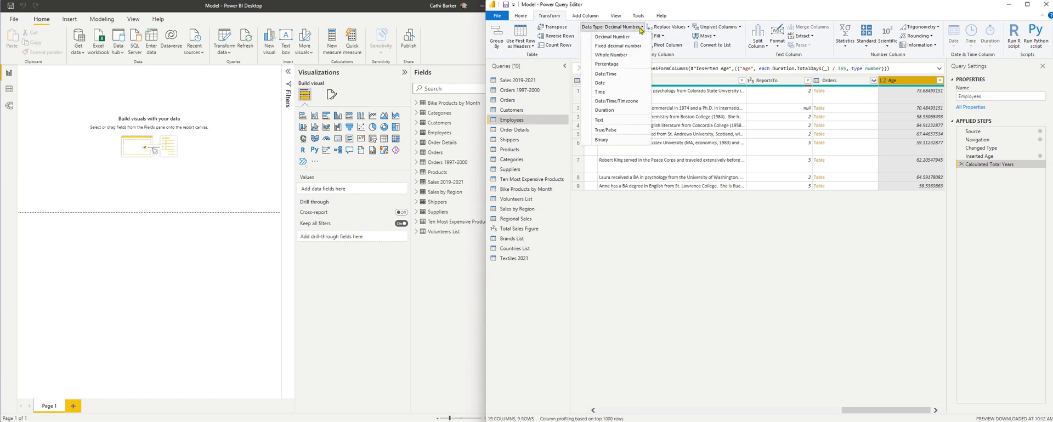
{"action": "left_click", "coordinate": [611, 55]}
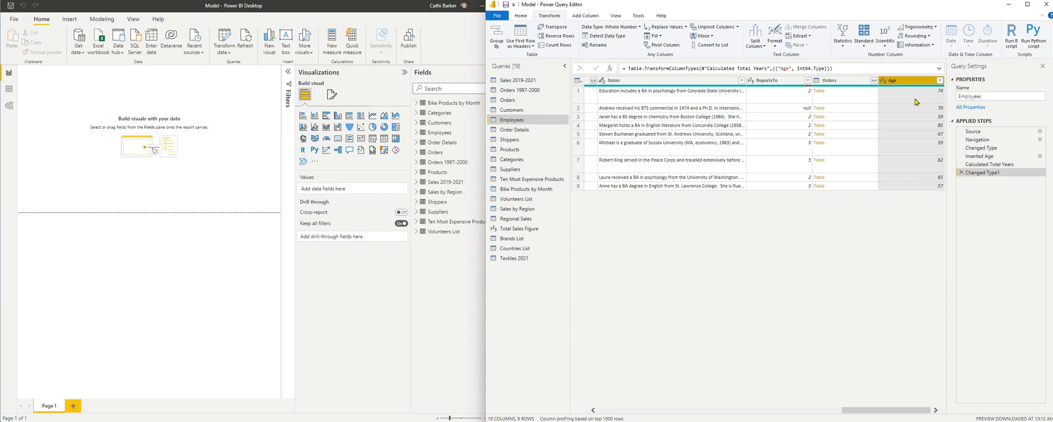
Step: Move the Age column between the BirthDate and HireDate columns in the Employees table
{"action": "left_click_drag", "start_coordinate": [918, 87], "coordinate": [715, 86]}
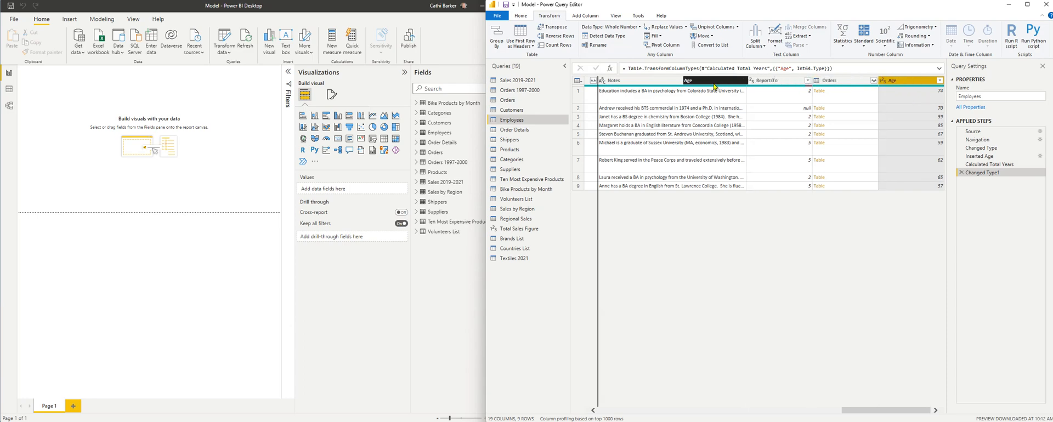
{"action": "left_click_drag", "start_coordinate": [593, 85], "coordinate": [692, 83]}
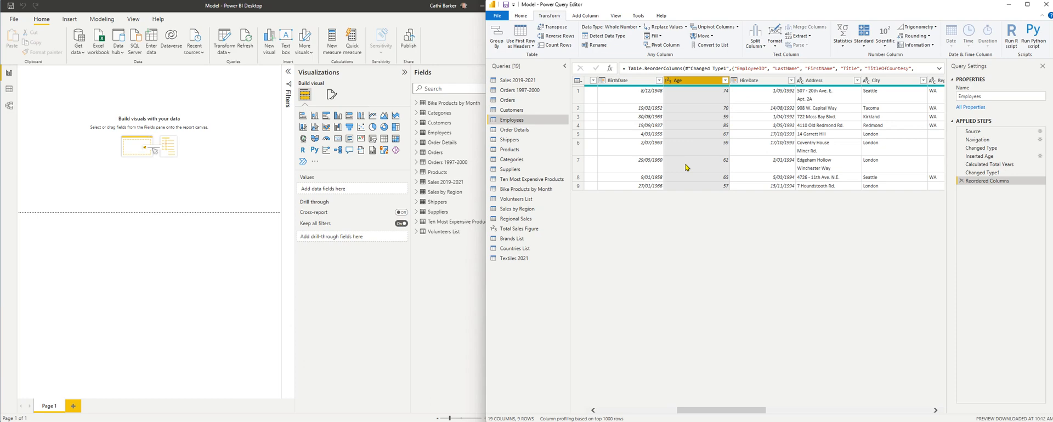
Step: Apply the query changes to the model while keeping the editor open, and expand the Employees table in the report's field list
{"action": "left_click", "coordinate": [521, 15]}
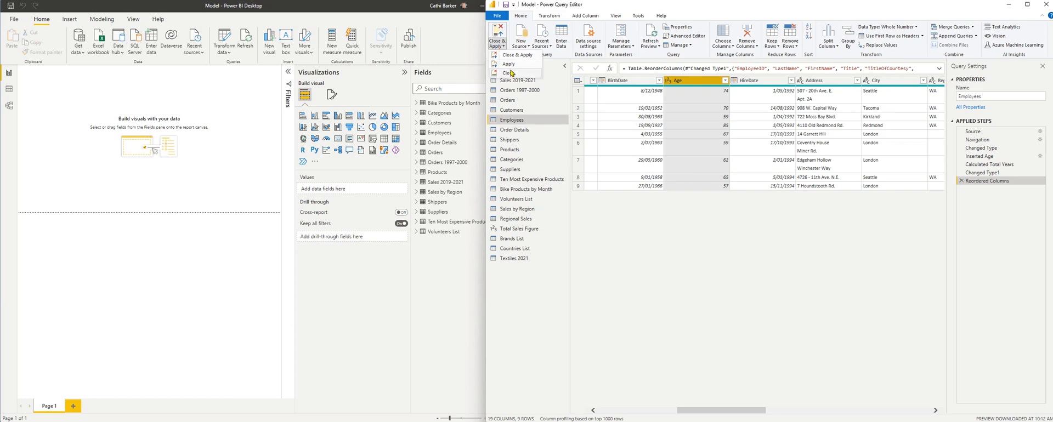
{"action": "left_click", "coordinate": [500, 51]}
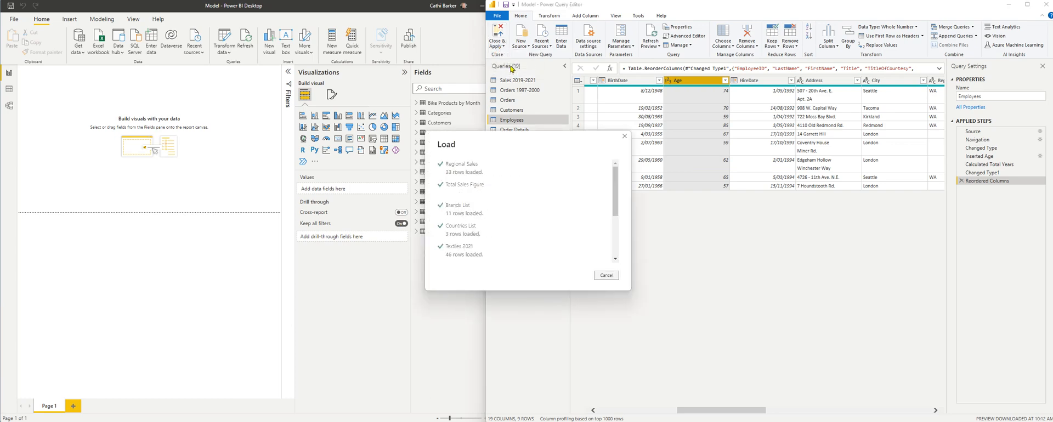
{"action": "left_click_drag", "start_coordinate": [483, 73], "coordinate": [528, 73]}
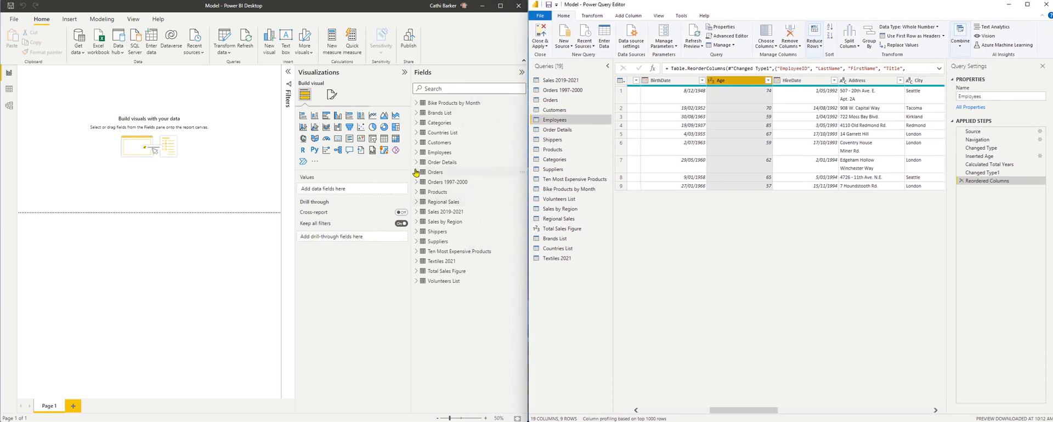
{"action": "left_click", "coordinate": [417, 154]}
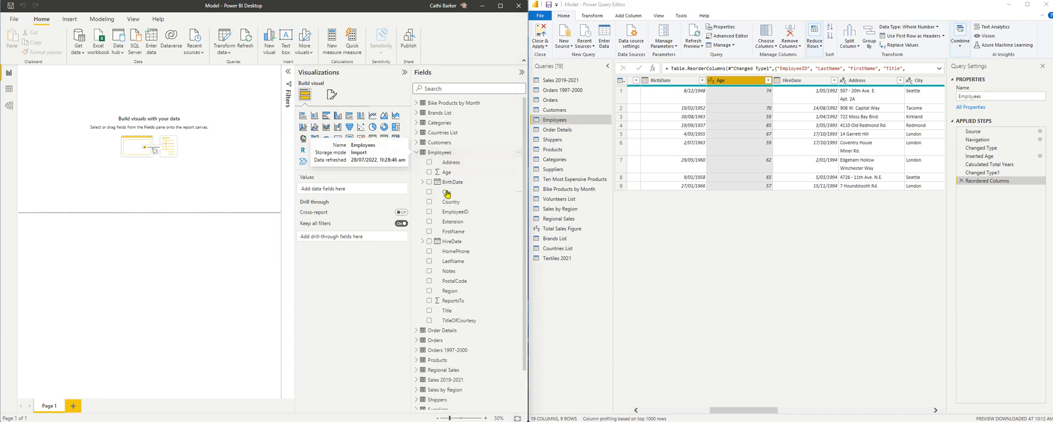